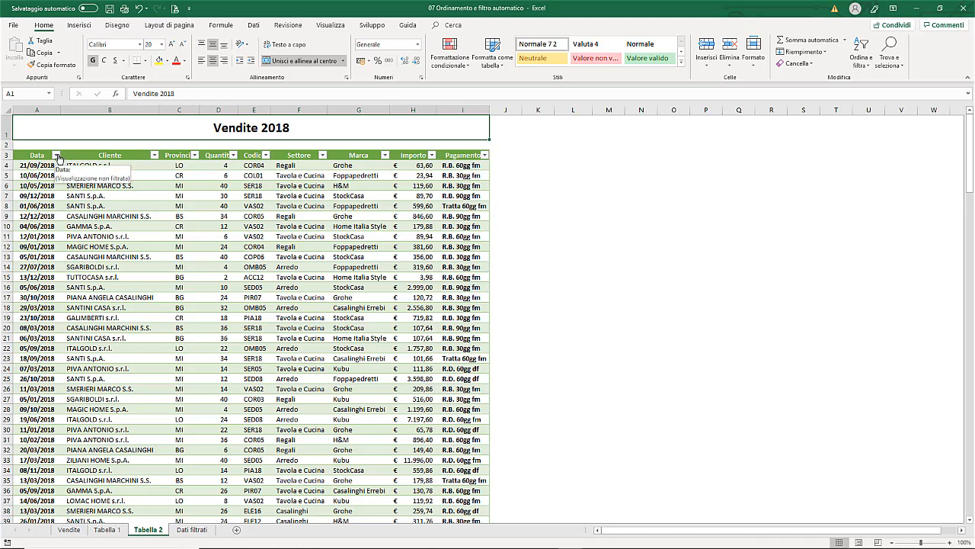
- Examine the sorting and filtering options offered for the Data and Cliente columns of the sales table
click(56, 155)
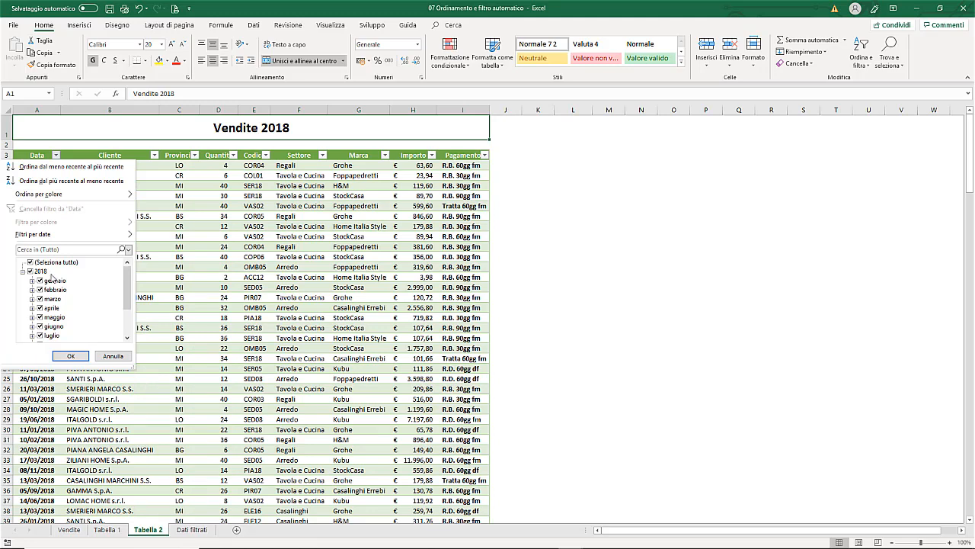
mouse_move(46, 234)
click(112, 356)
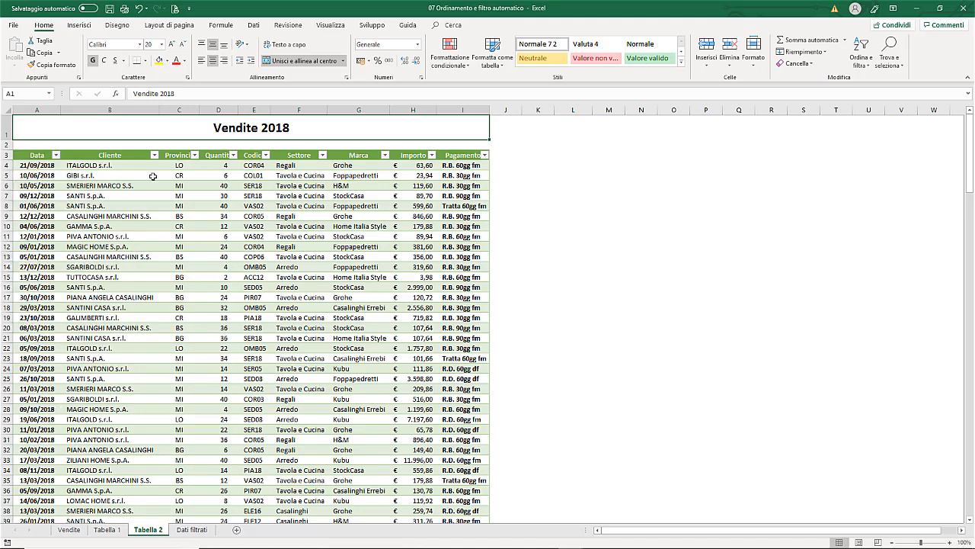
click(155, 156)
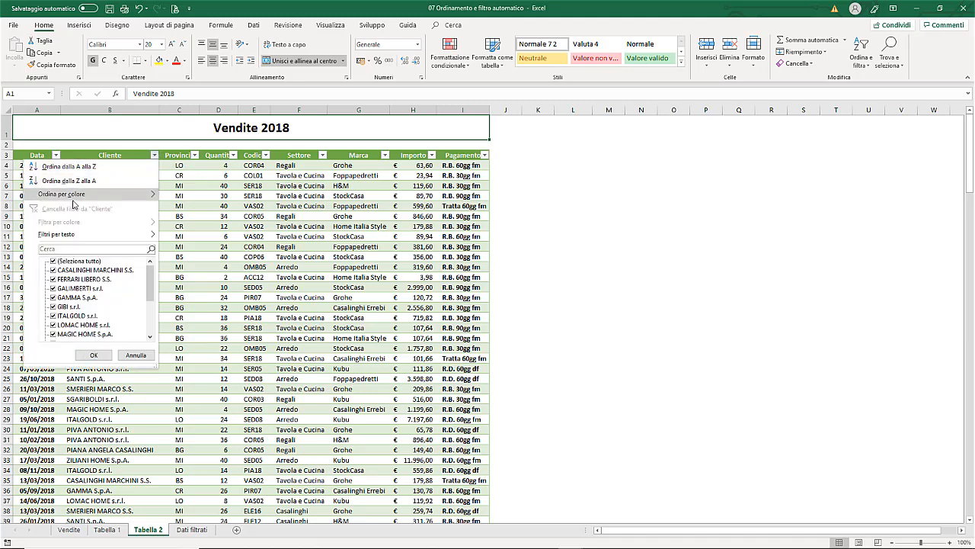
mouse_move(75, 200)
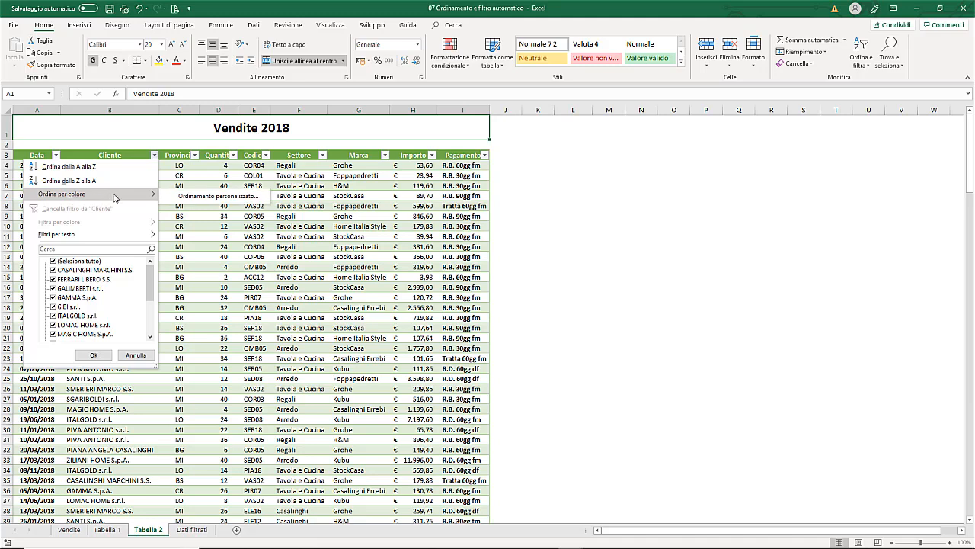
mouse_move(102, 241)
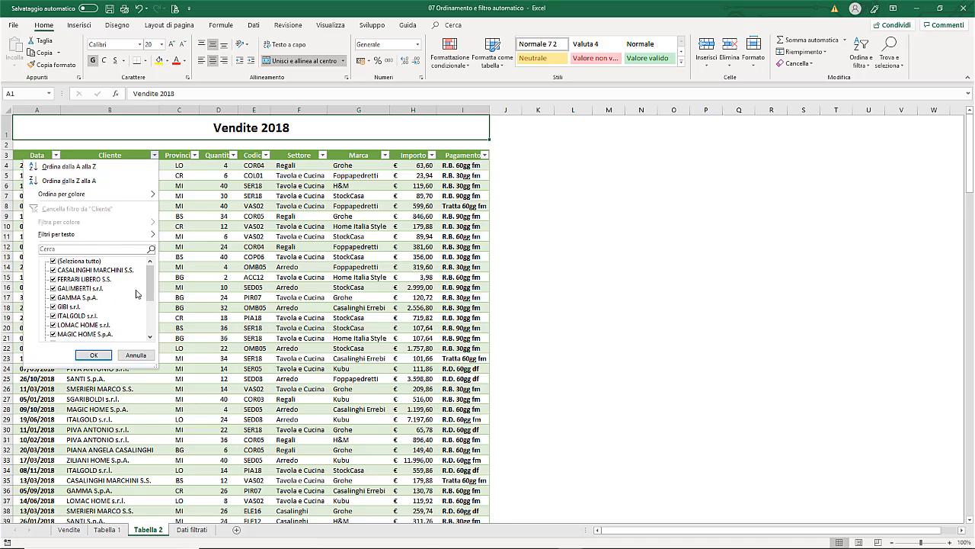
scroll(155, 288, down, 2)
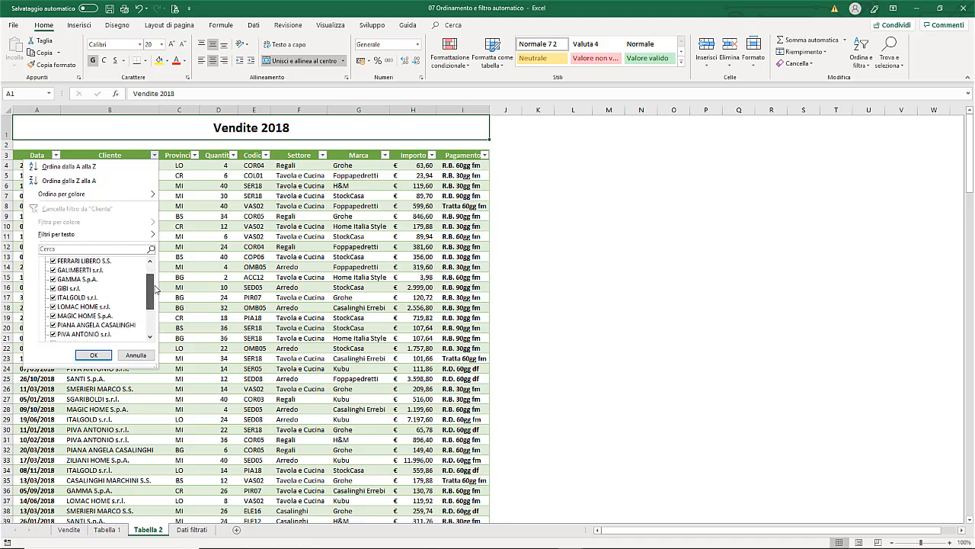
scroll(154, 288, up, 2)
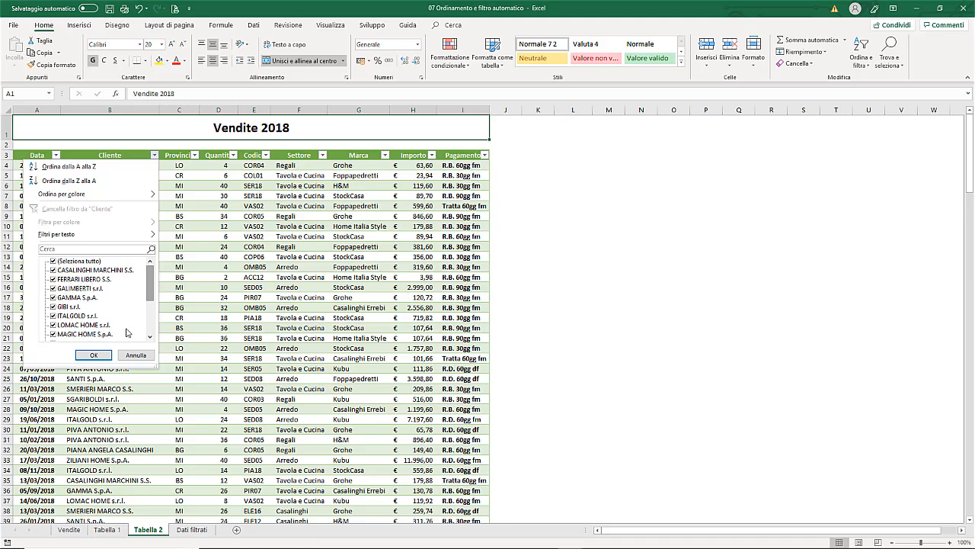
click(137, 356)
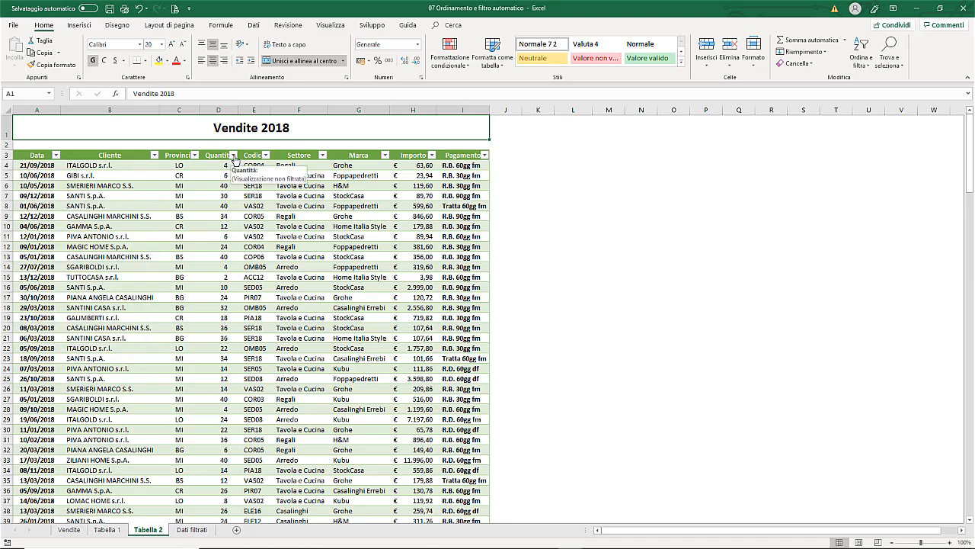
click(234, 155)
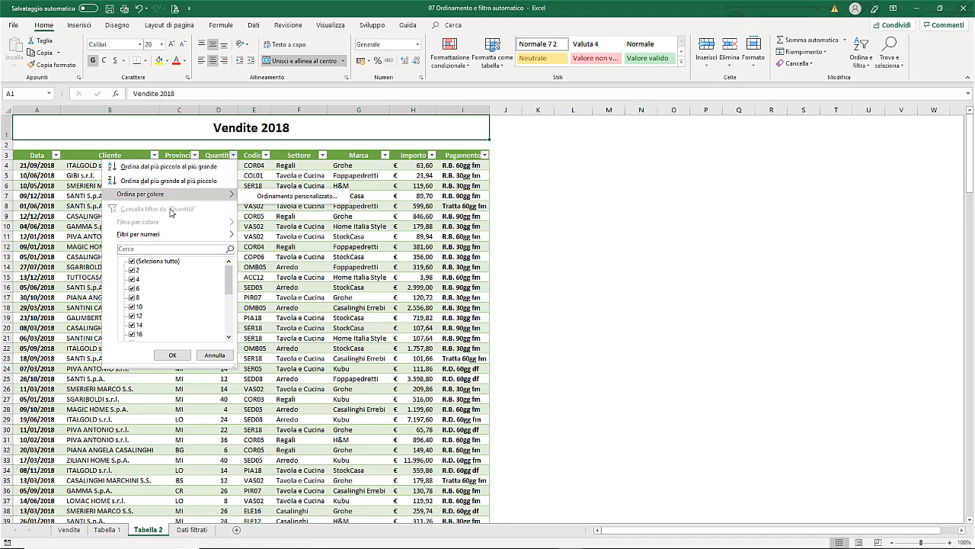
mouse_move(169, 238)
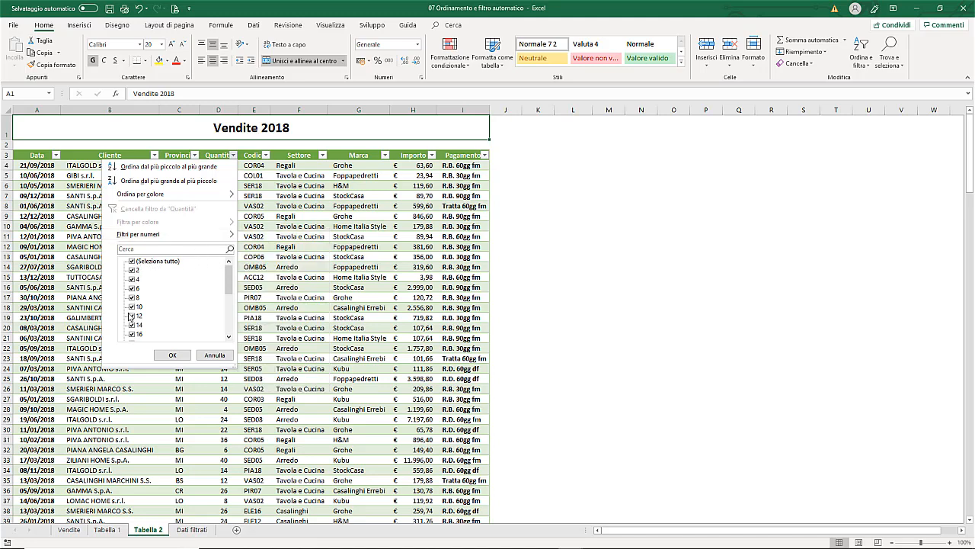
click(132, 261)
click(132, 270)
click(132, 279)
click(217, 355)
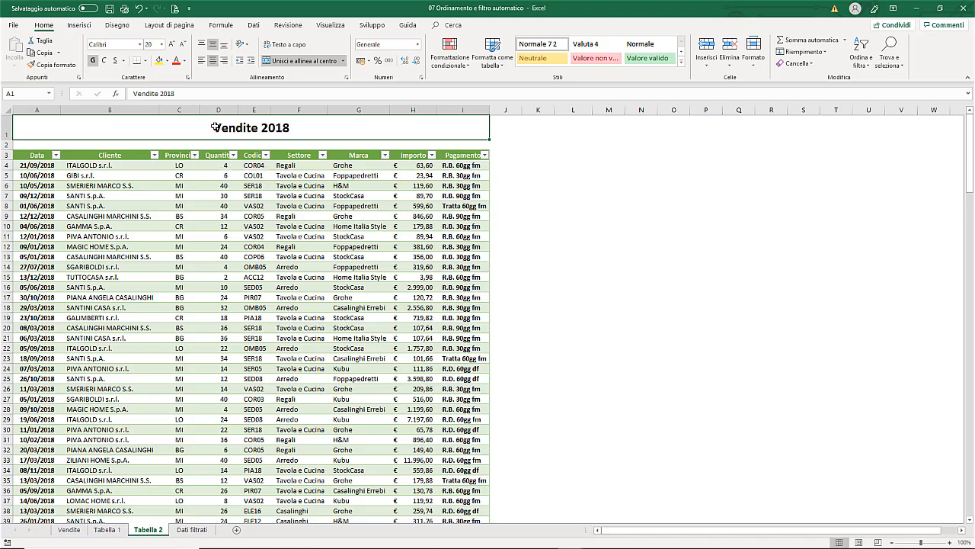
- Filter the Data column to show only the gennaio and febbraio 2018 records
click(254, 26)
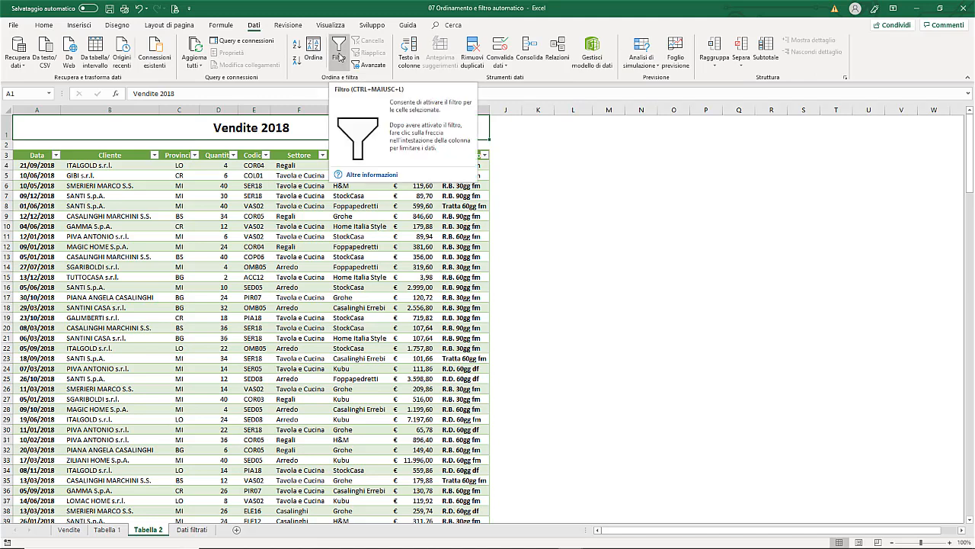
click(56, 156)
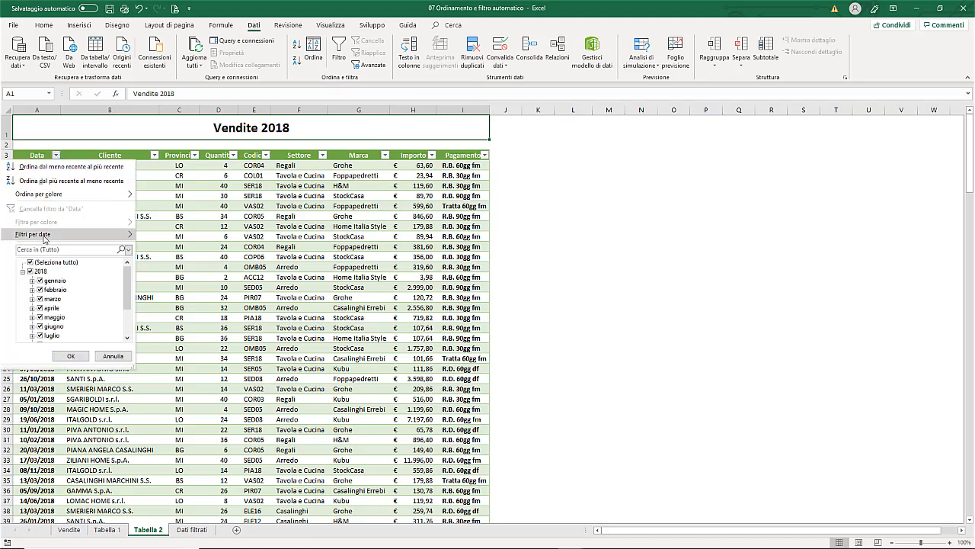
click(30, 272)
click(39, 280)
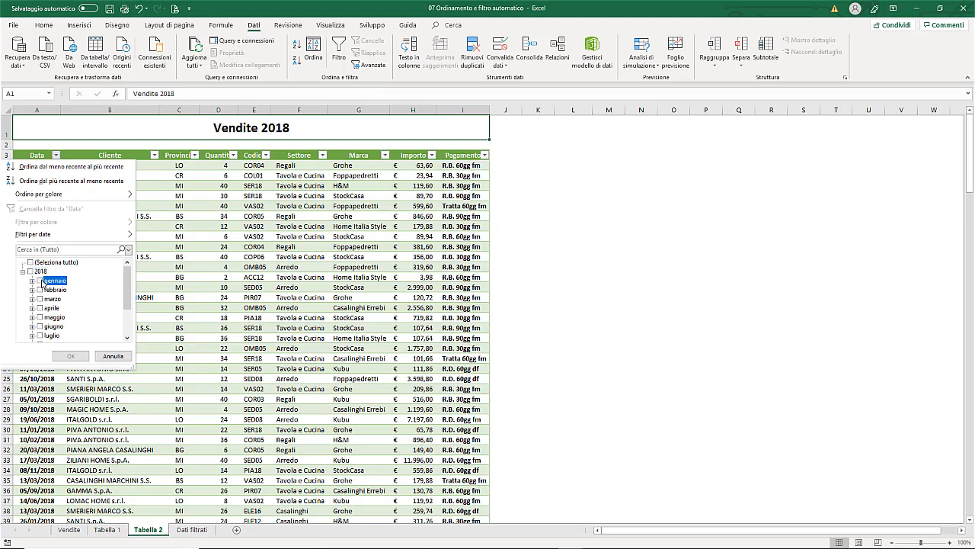
click(39, 289)
click(69, 355)
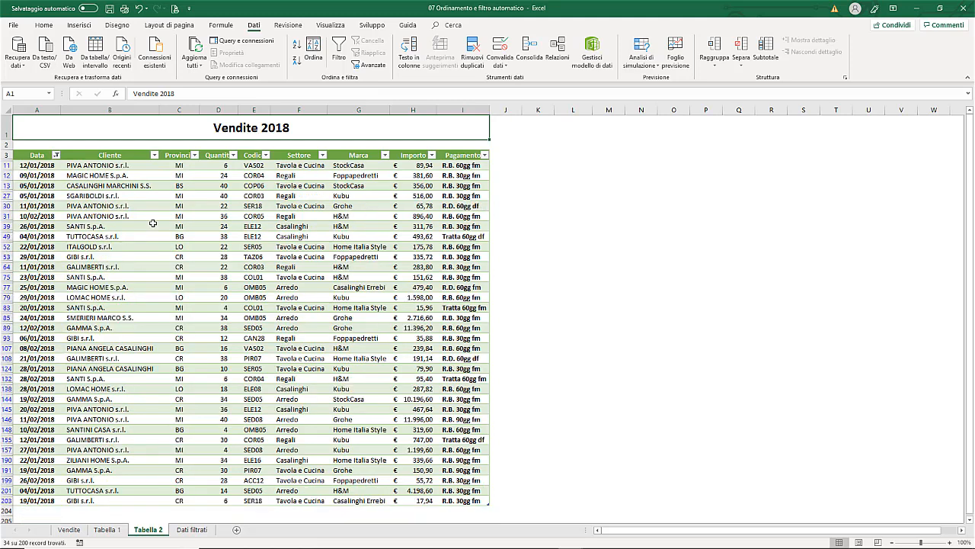
- Filter the Provincia column to show only the provinces BG and BS
click(195, 156)
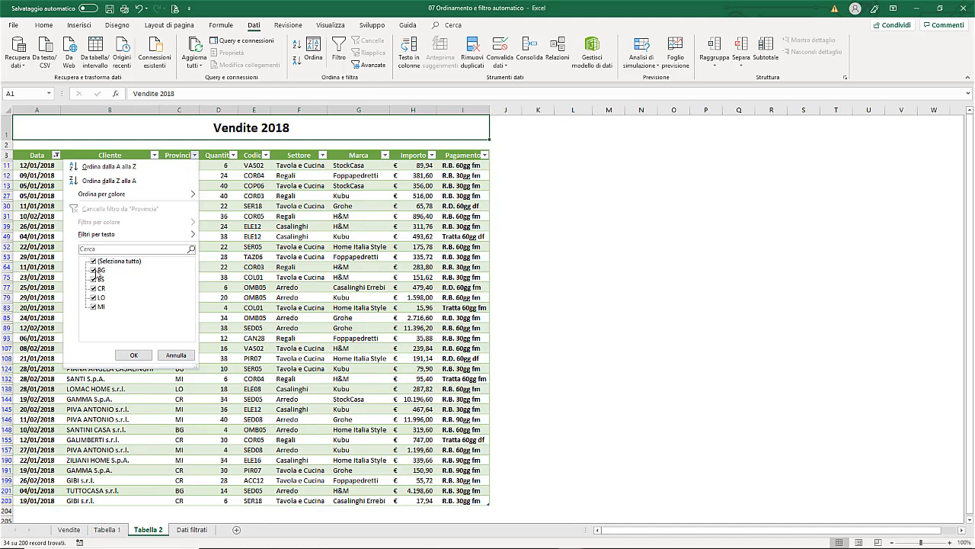
click(93, 260)
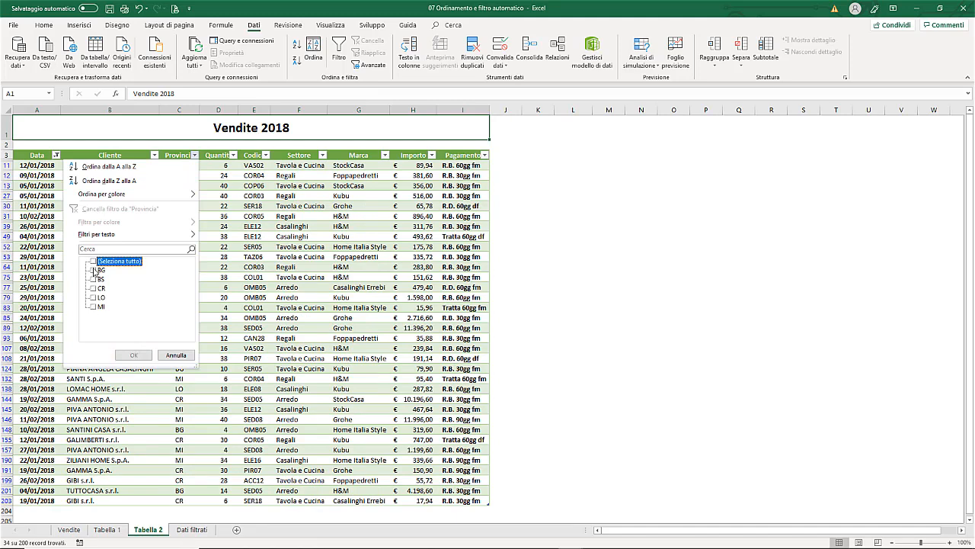
click(93, 270)
click(93, 279)
click(129, 355)
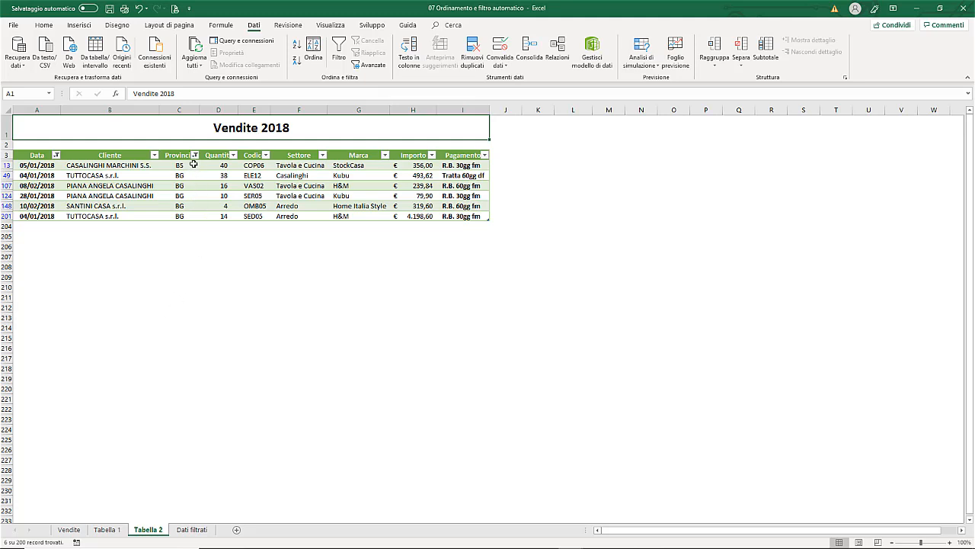
- Remove the filters from the Data and Provincia columns by reselecting all their values
click(55, 155)
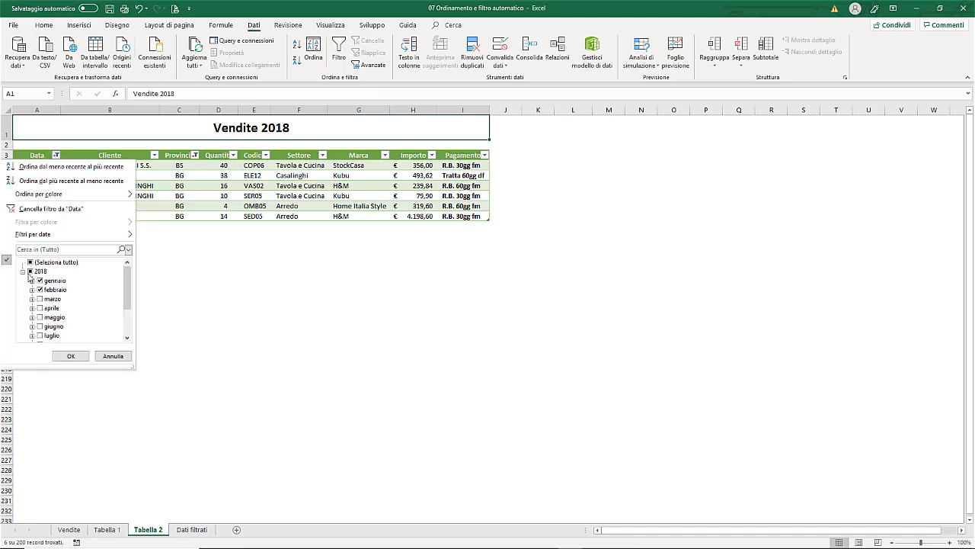
click(30, 271)
click(71, 356)
click(196, 155)
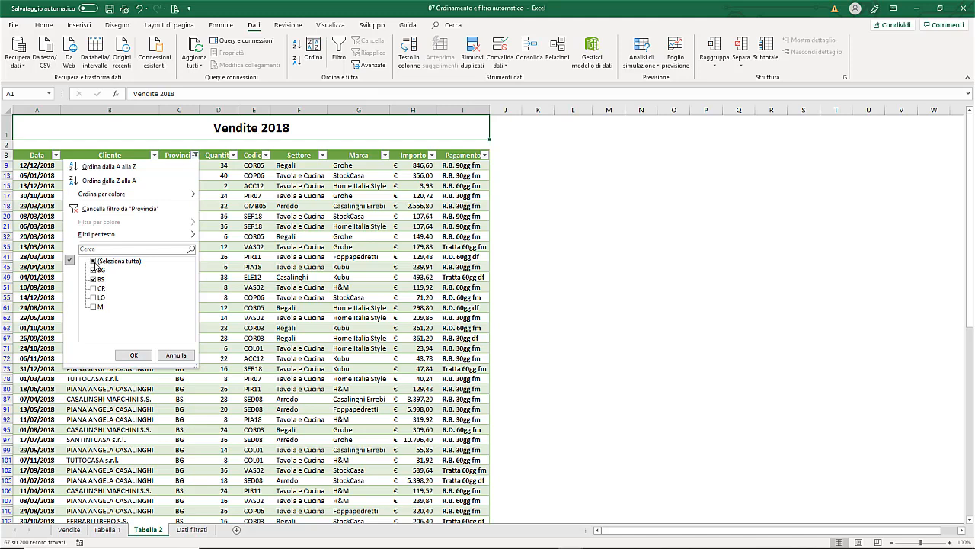
click(93, 261)
click(132, 355)
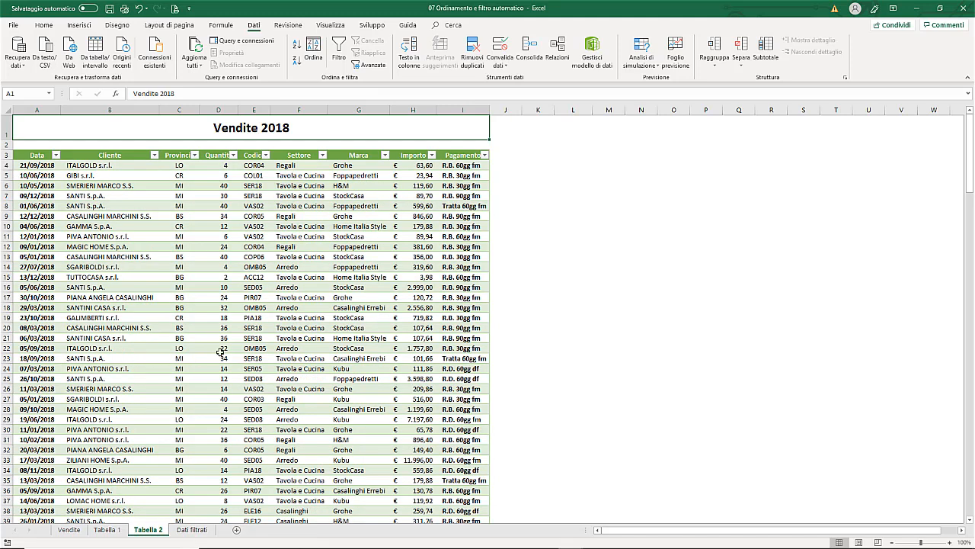
- Insert slicers for the Data and Provincia fields of the sales table
click(228, 205)
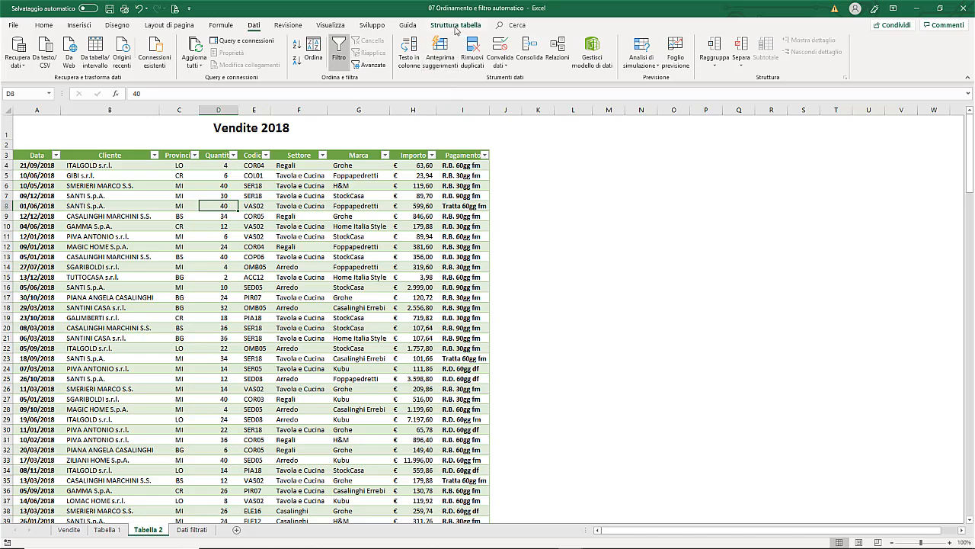
click(454, 25)
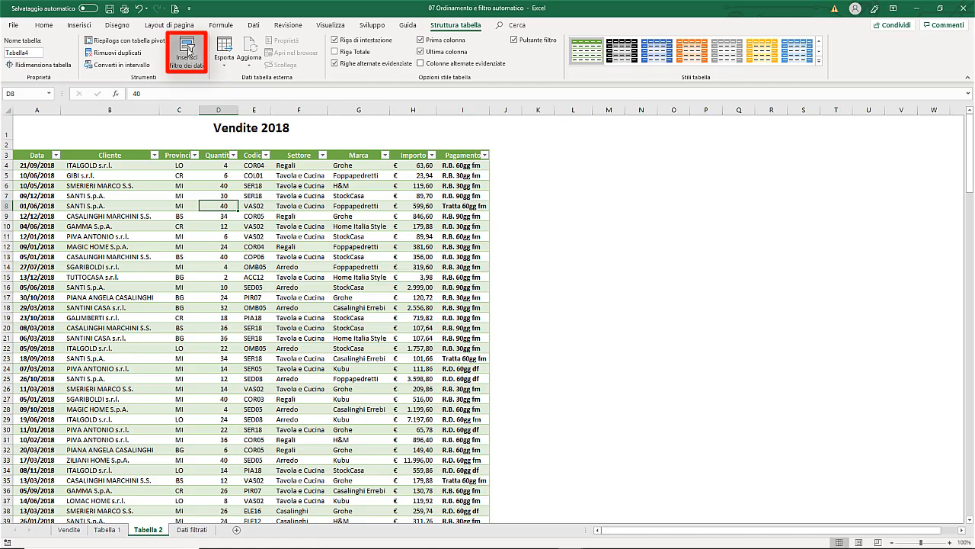
click(189, 49)
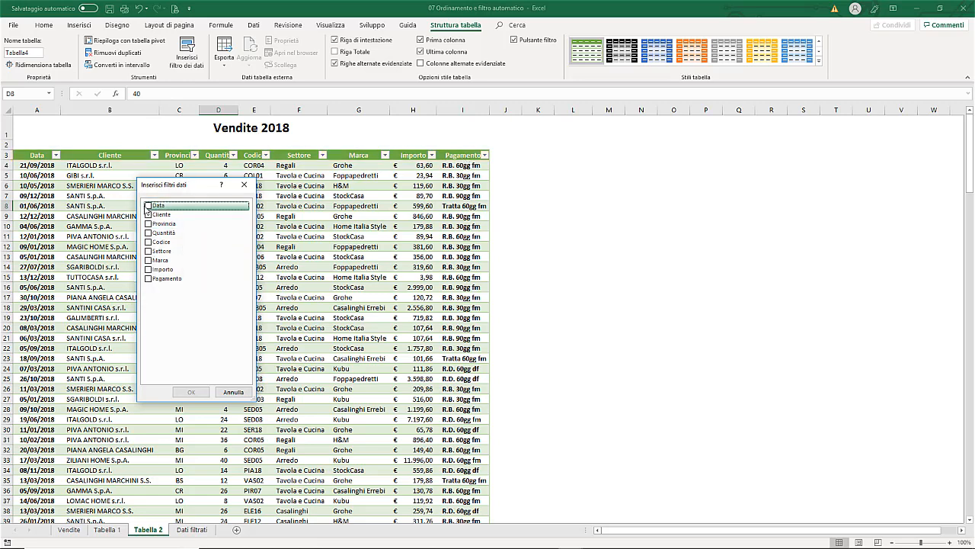
click(148, 205)
click(149, 223)
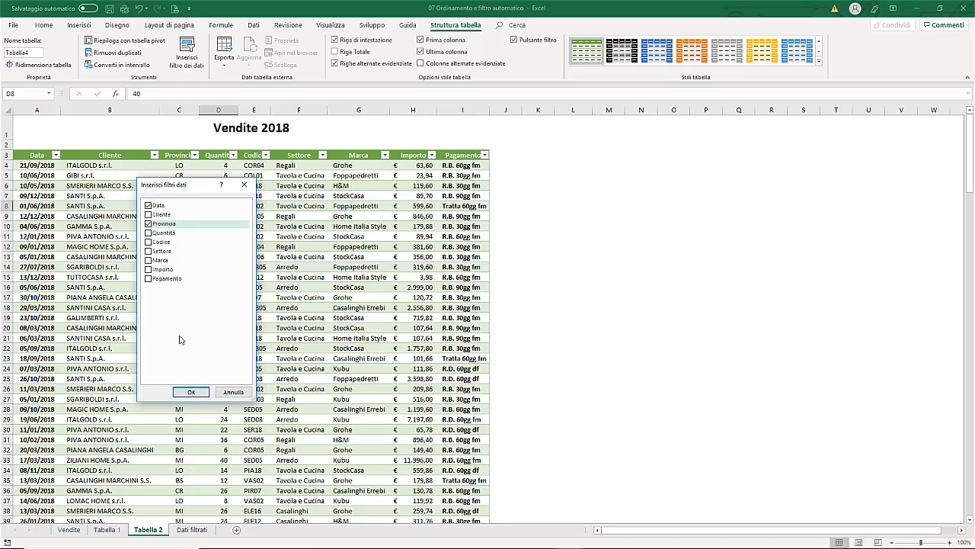
click(192, 392)
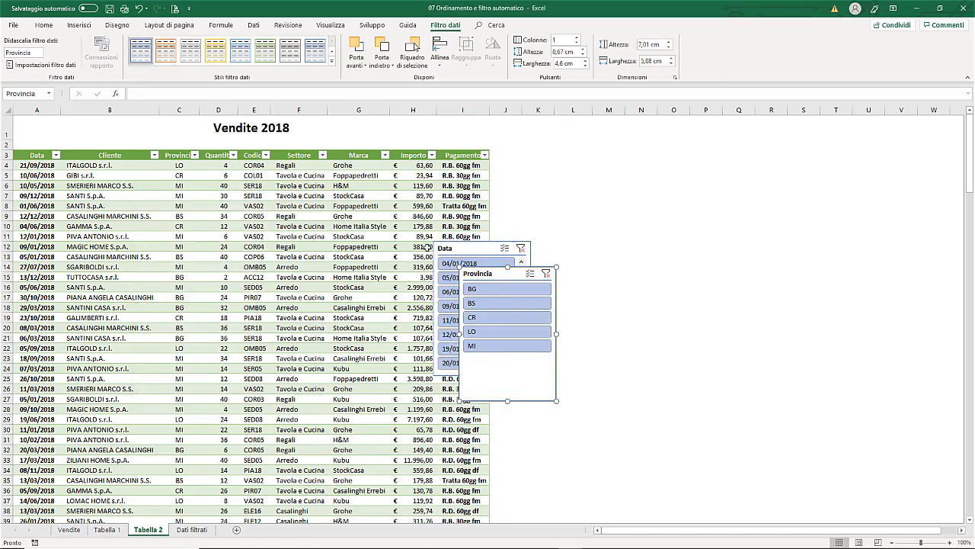
- Place the Provincia and Data slicers side by side in the empty area beside the table, giving Provincia the yellow style
drag(507, 276, 628, 173)
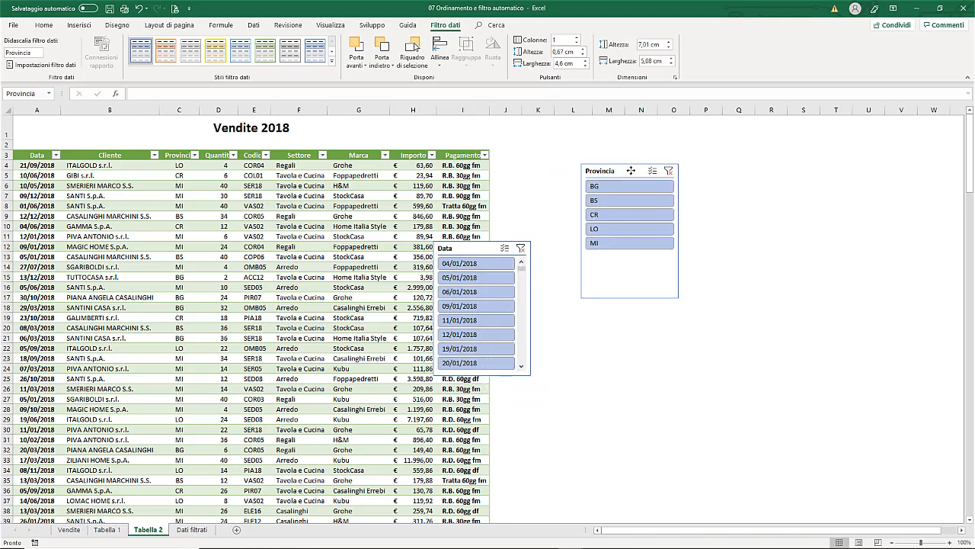
click(214, 51)
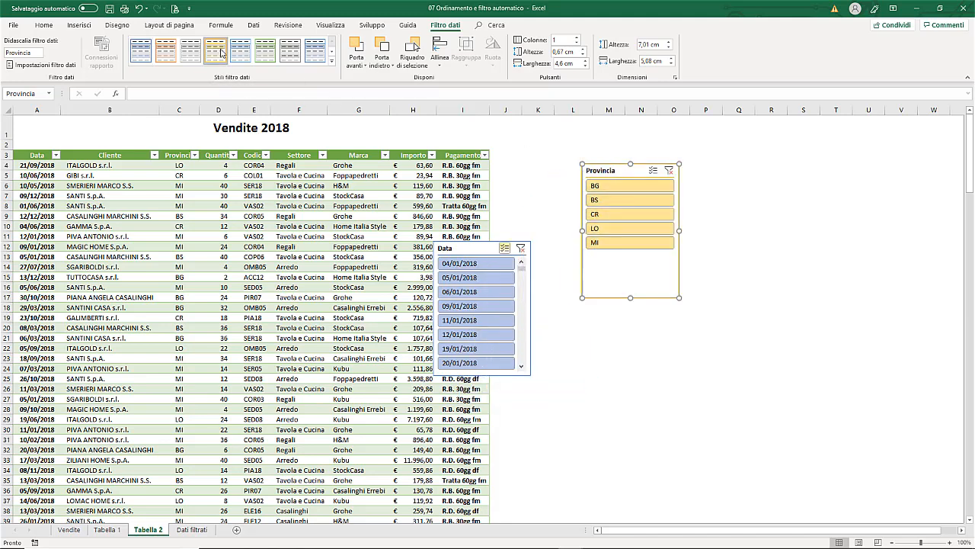
drag(478, 252, 745, 168)
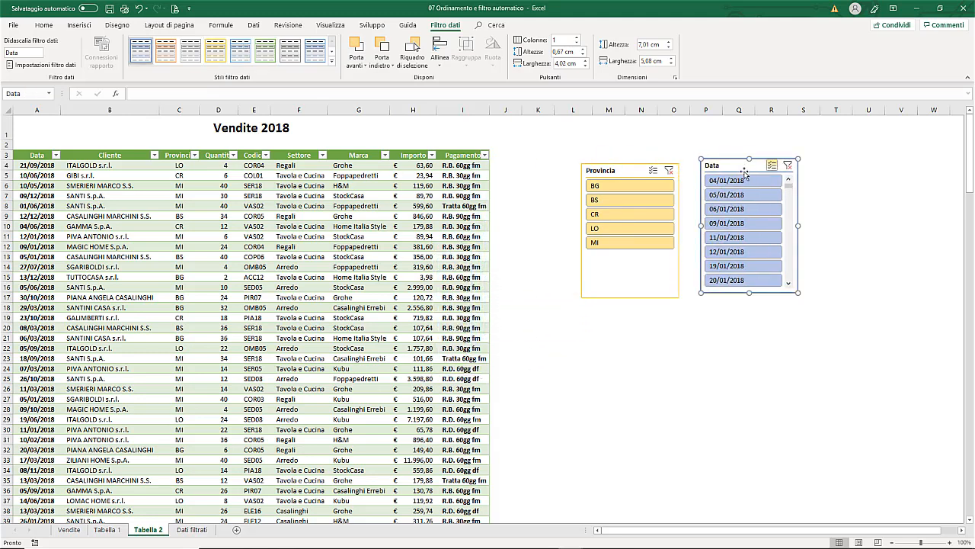
- Use the Provincia slicer to show only BG, and switch the selection to BS, LO and MI together
click(609, 188)
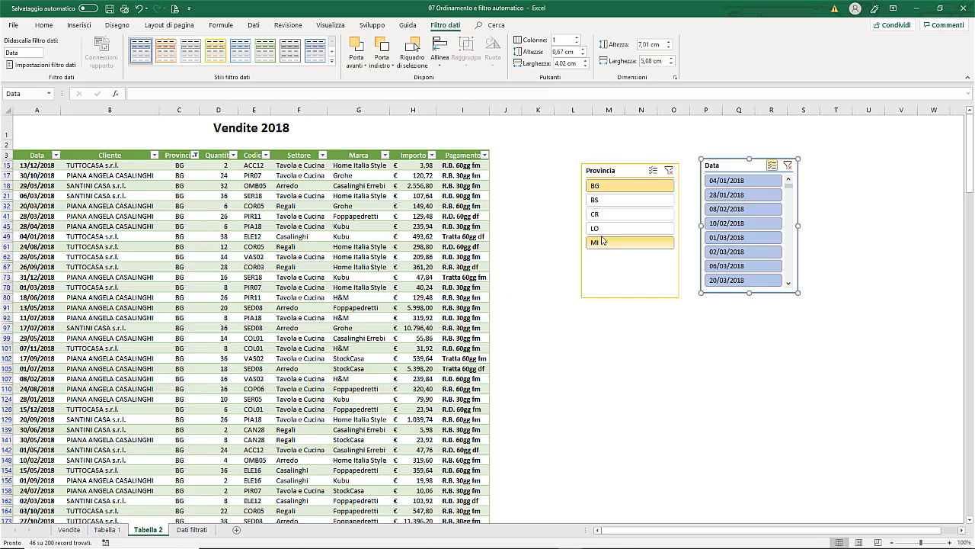
click(607, 201)
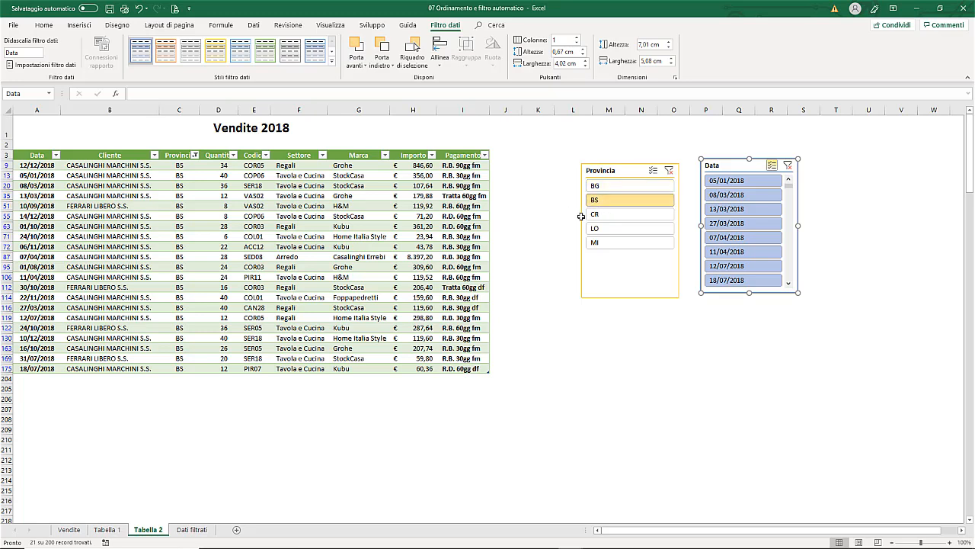
key(ctrl)
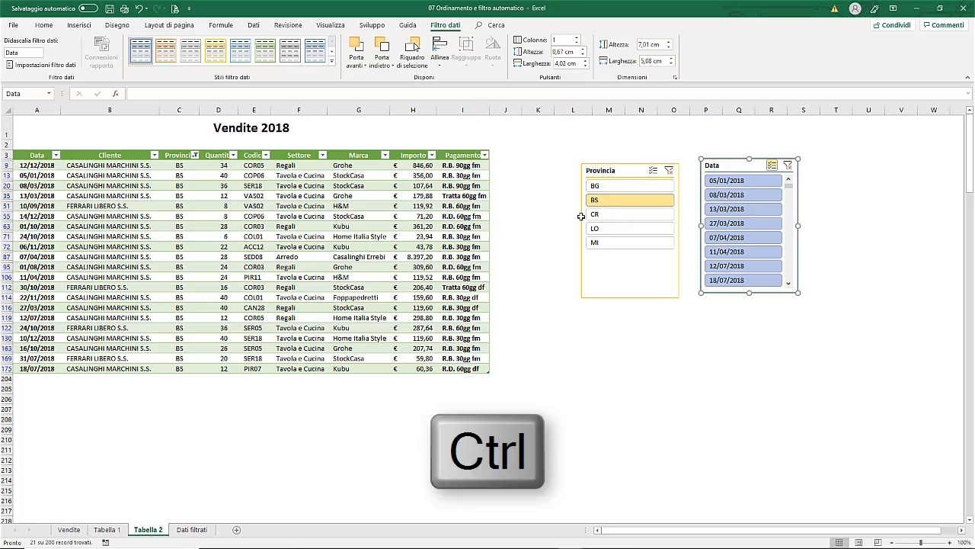
ctrl+click(599, 230)
ctrl+click(600, 243)
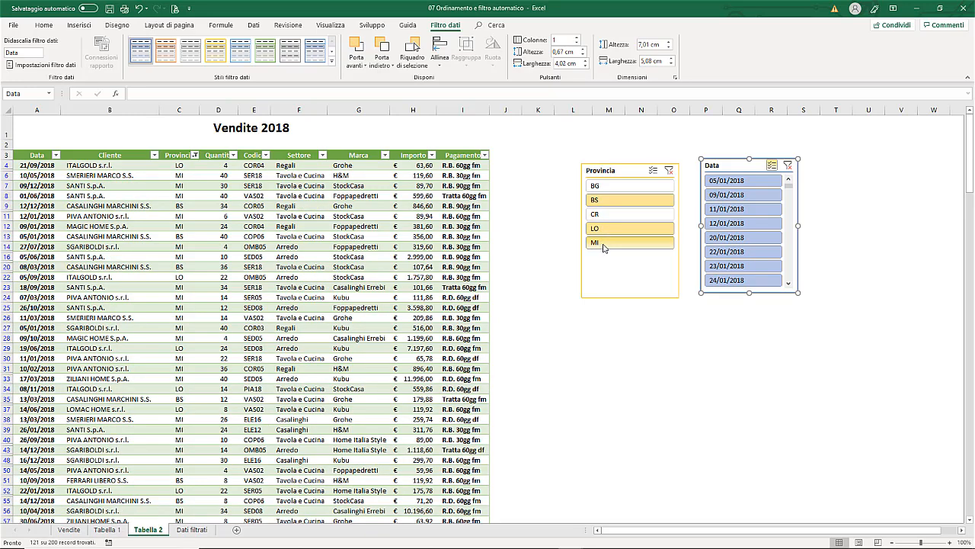
- Turn on multi-select in the Provincia slicer and add BG and CR to the selected provinces
click(653, 171)
click(629, 187)
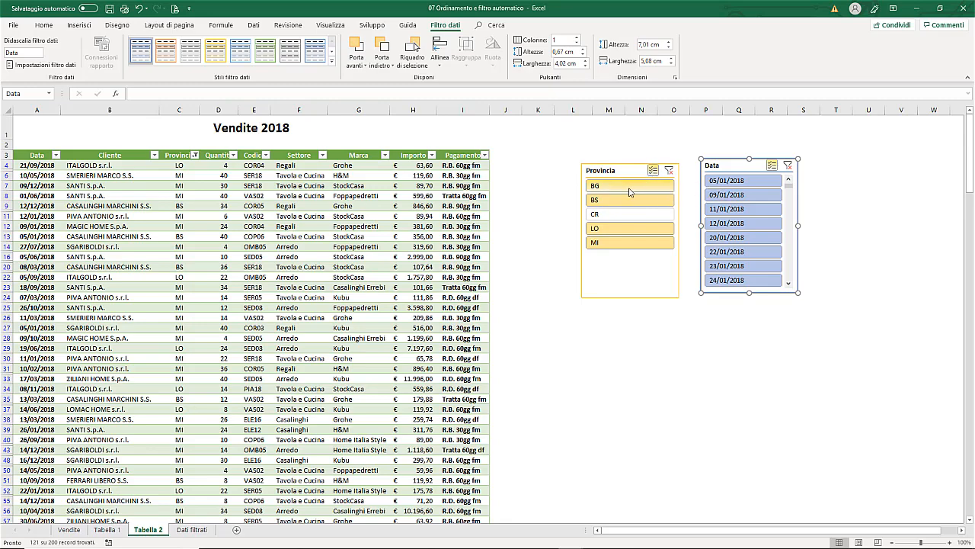
click(619, 214)
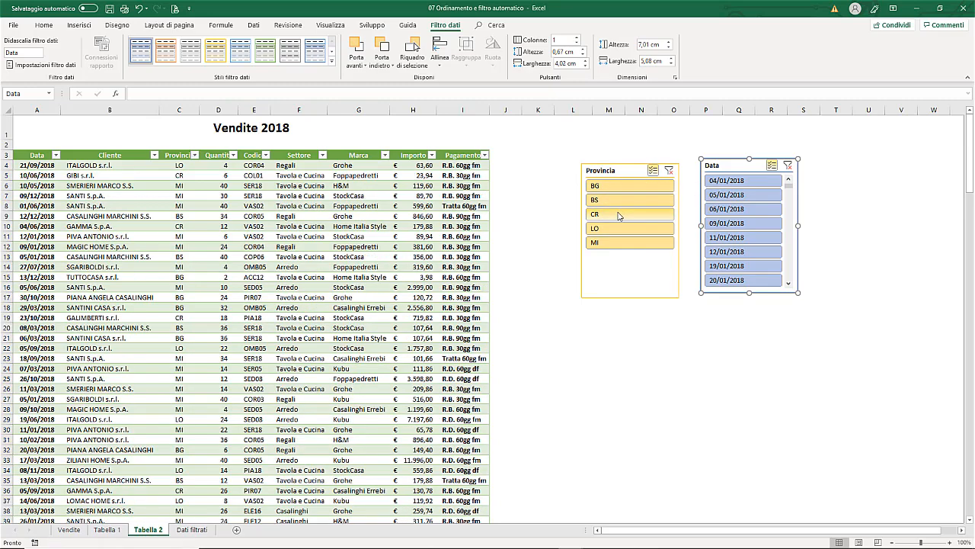
- Turn off multi-select in the Provincia slicer and filter the table to the consecutive provinces from BG to LO
click(619, 215)
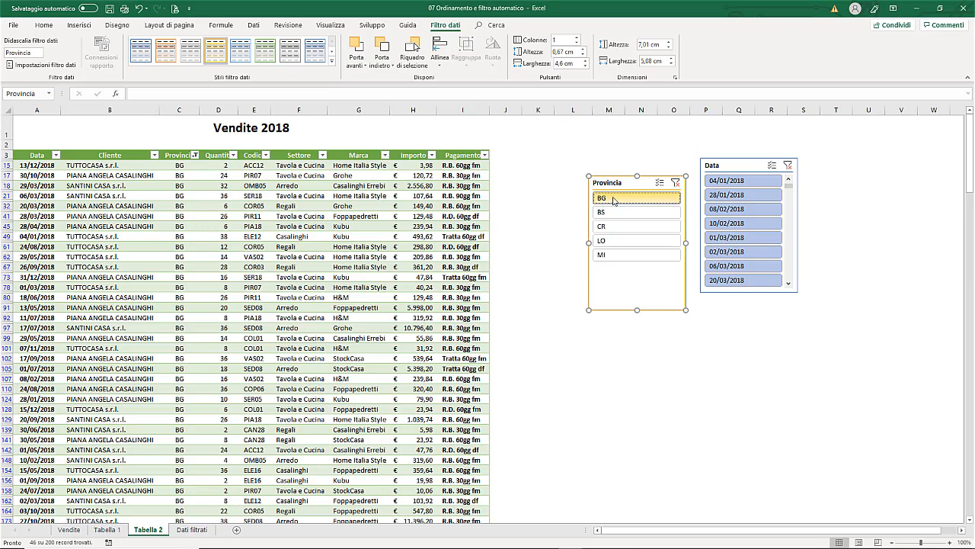
key(shift)
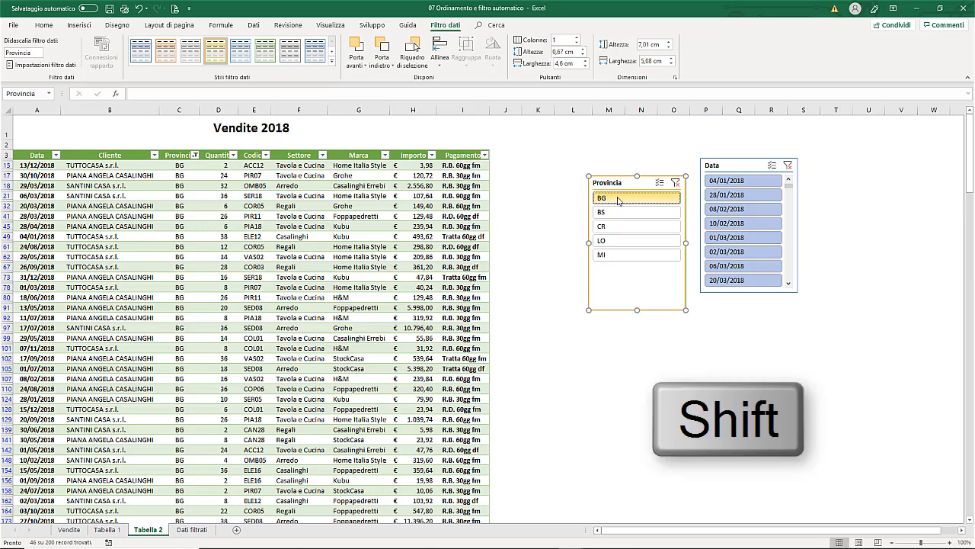
drag(618, 201, 613, 242)
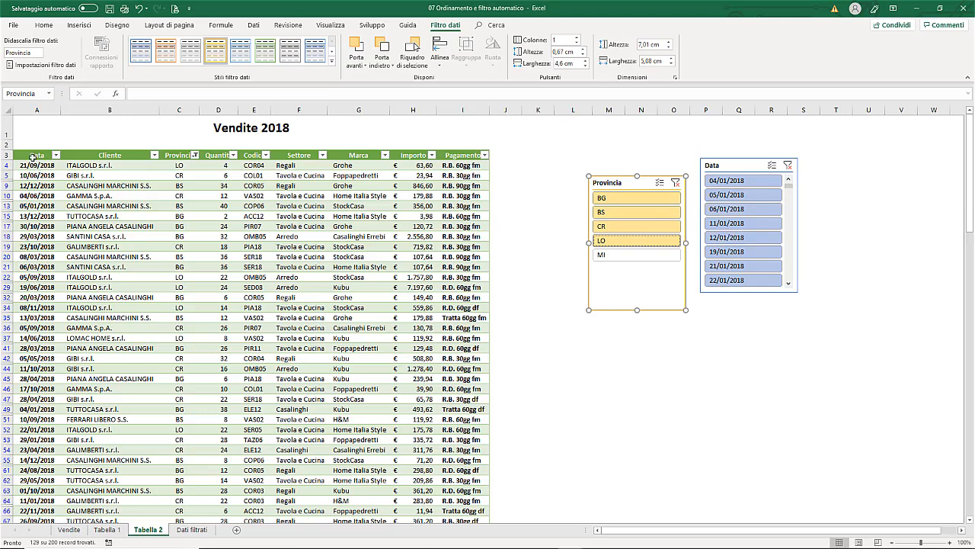
- Look over the Data column's filter list, and use the Data slicer to show the dates from 04/01/2018 to 26/02/2018
click(56, 155)
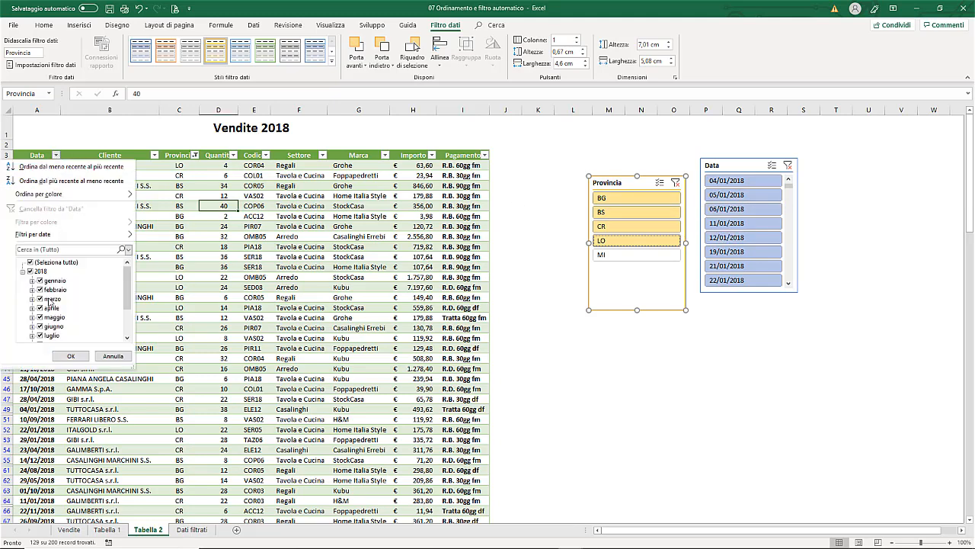
click(119, 356)
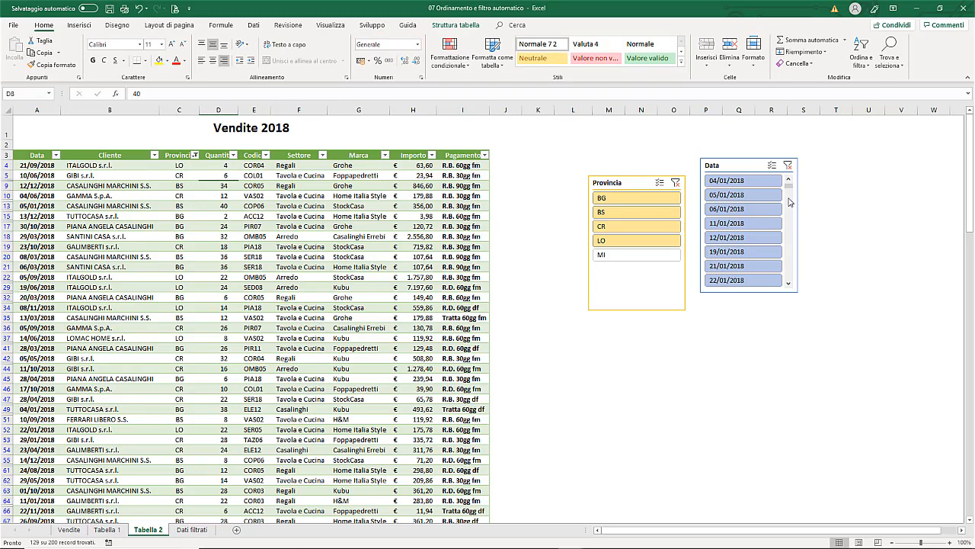
click(752, 183)
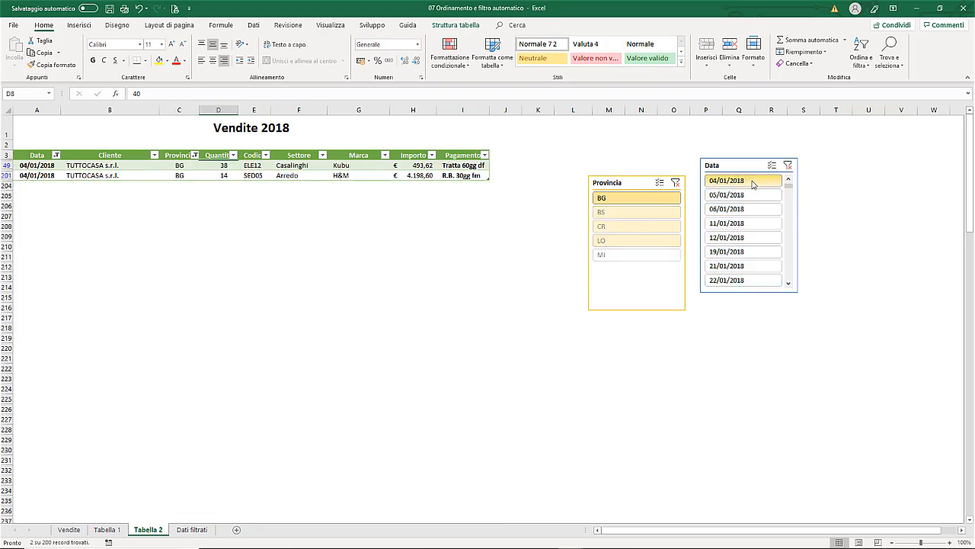
click(790, 242)
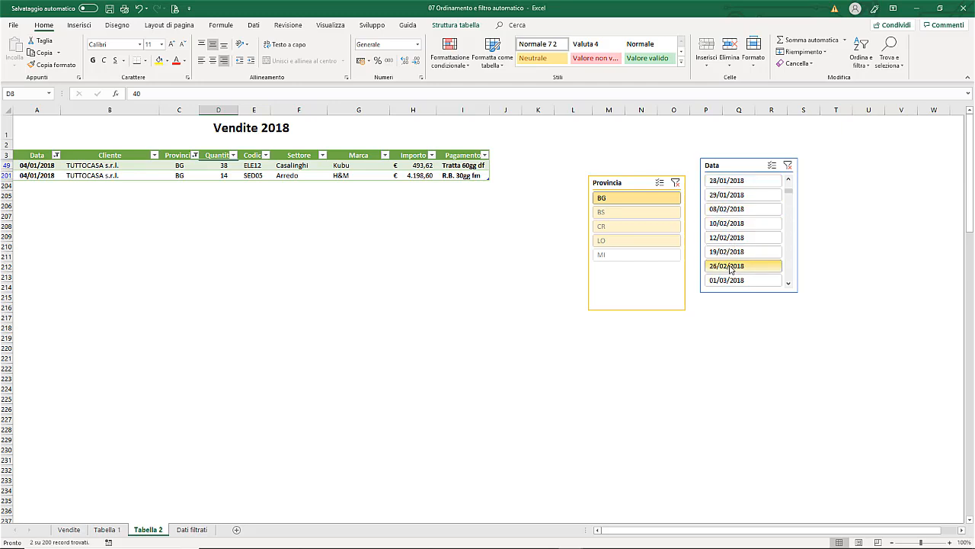
key(shift)
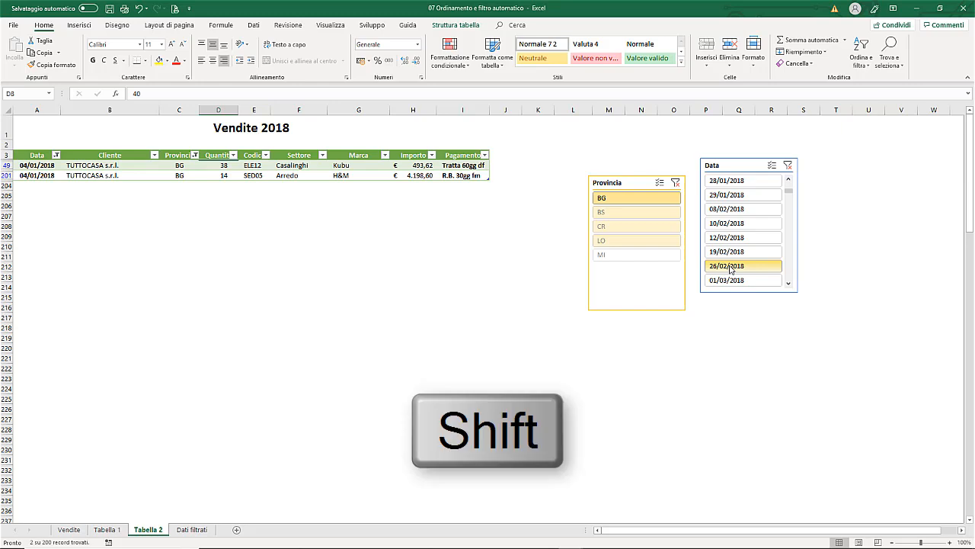
shift+click(729, 269)
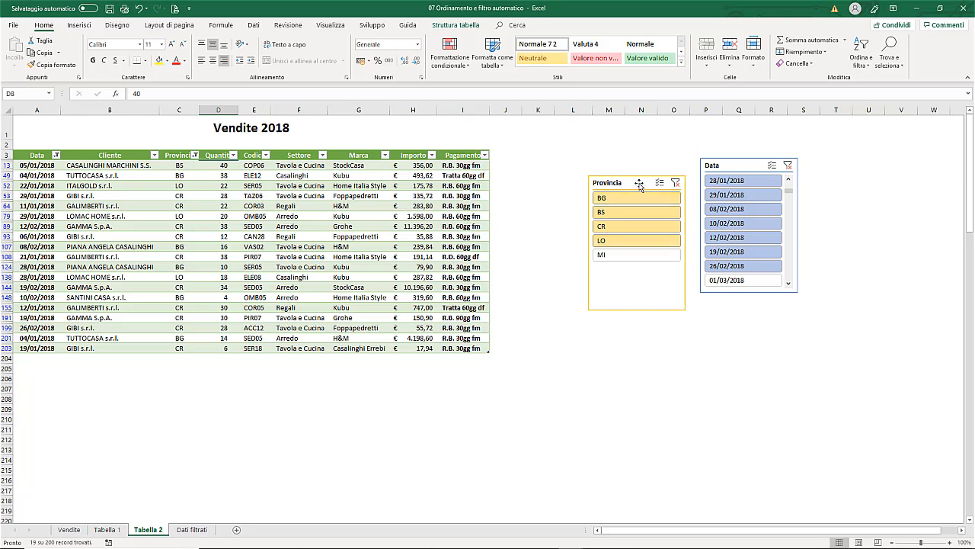
- Move the Provincia slicer close to the table and shrink it, snapped to the cell grid, to just fit its five buttons
drag(640, 184, 573, 158)
key(alt)
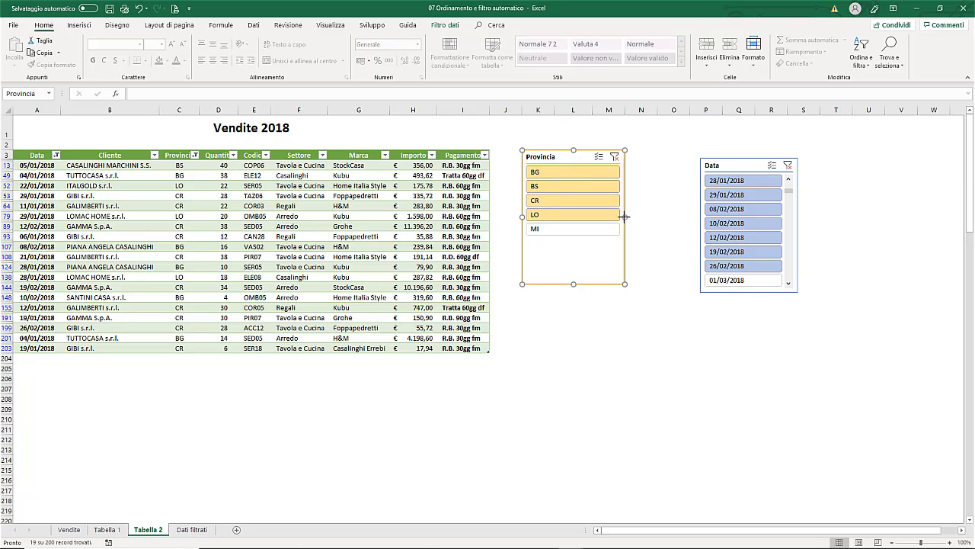
key(alt)
drag(623, 216, 559, 245)
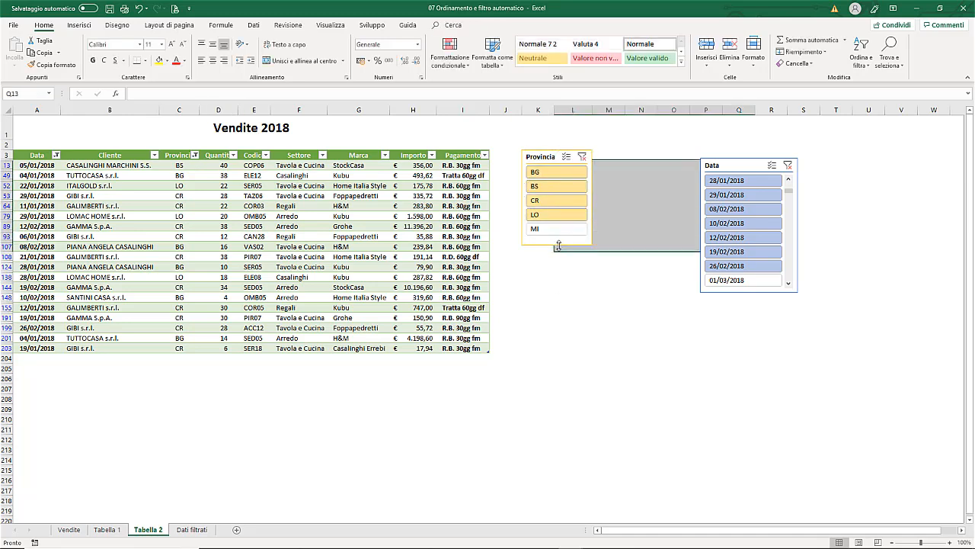
click(559, 254)
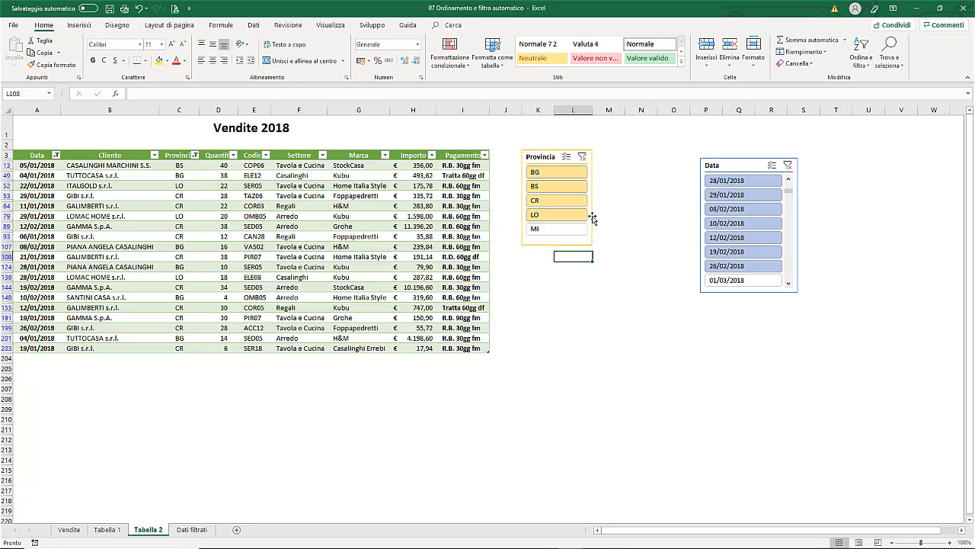
- Clear the filters of the Provincia and Data slicers and delete both slicers from the sheet
click(582, 157)
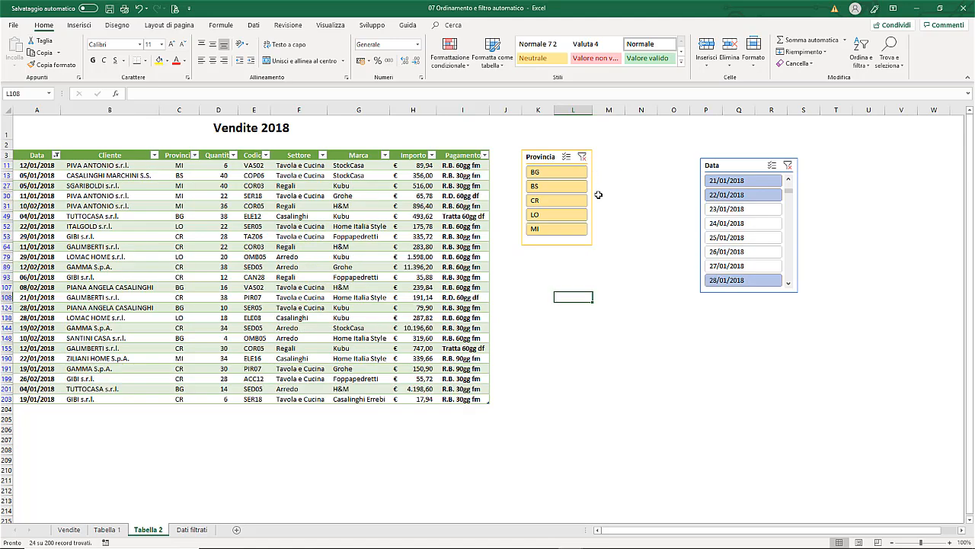
click(789, 165)
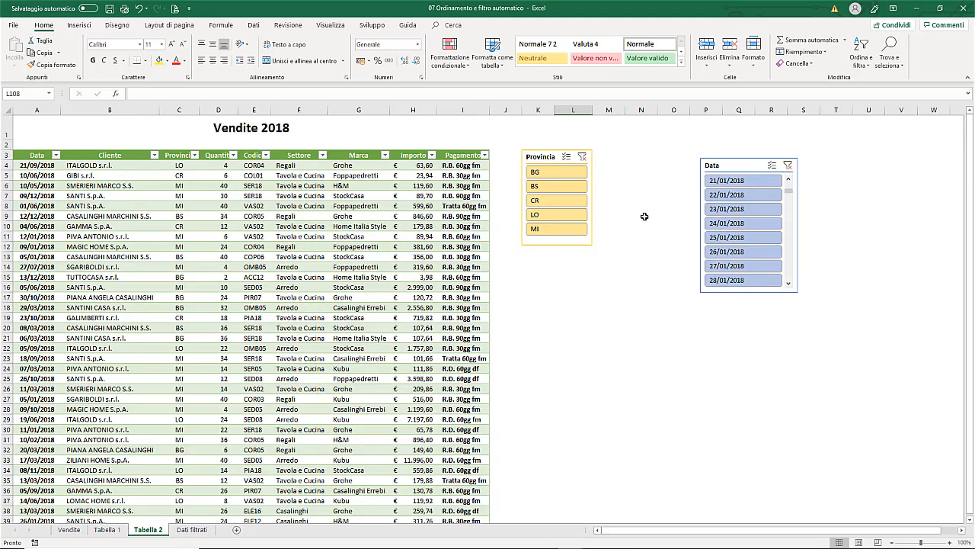
click(741, 166)
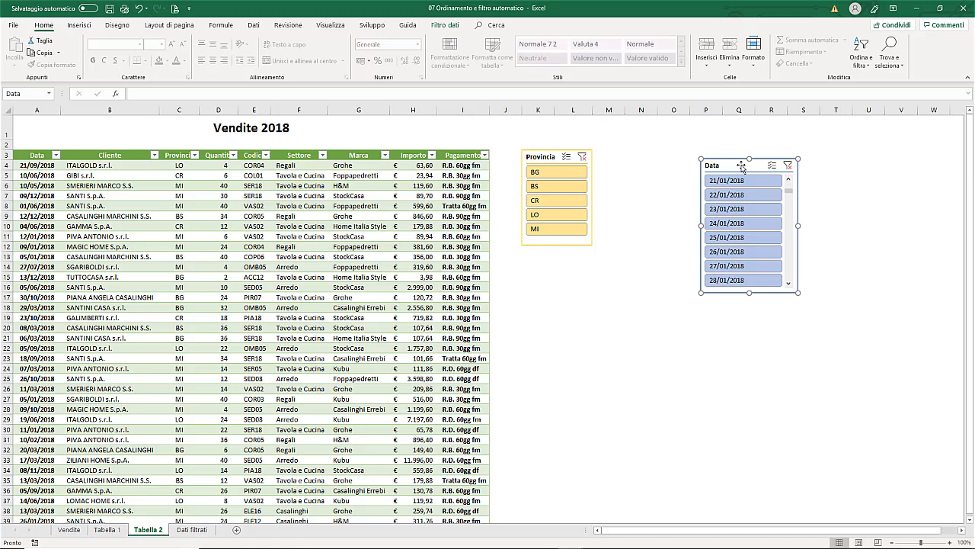
key(Delete)
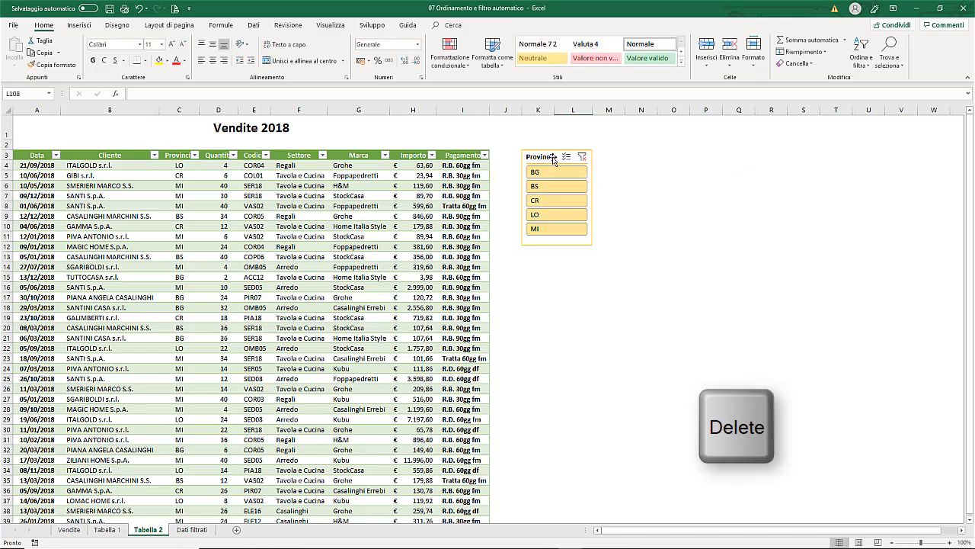
click(553, 156)
key(Delete)
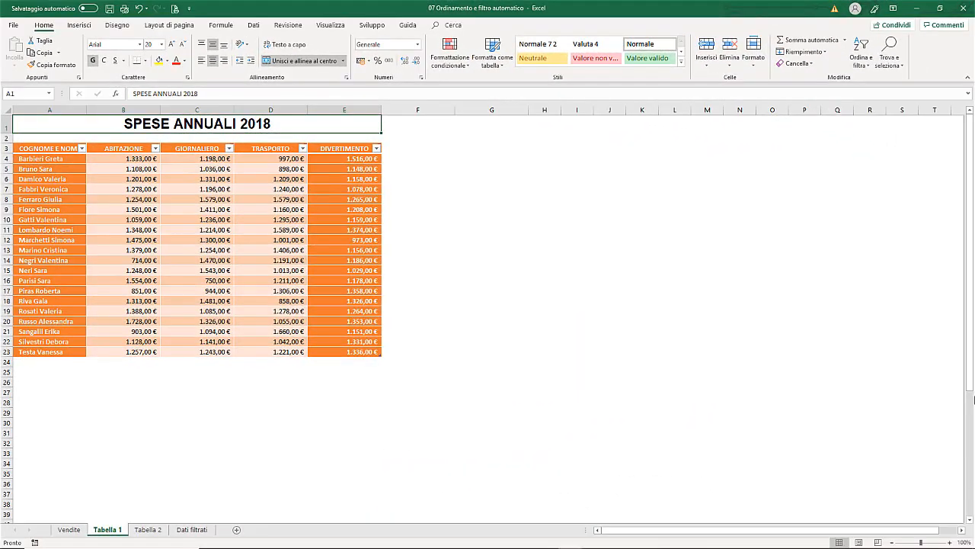
- Add a total row to the SPESE ANNUALI 2018 table on the Tabella 1 sheet
click(199, 218)
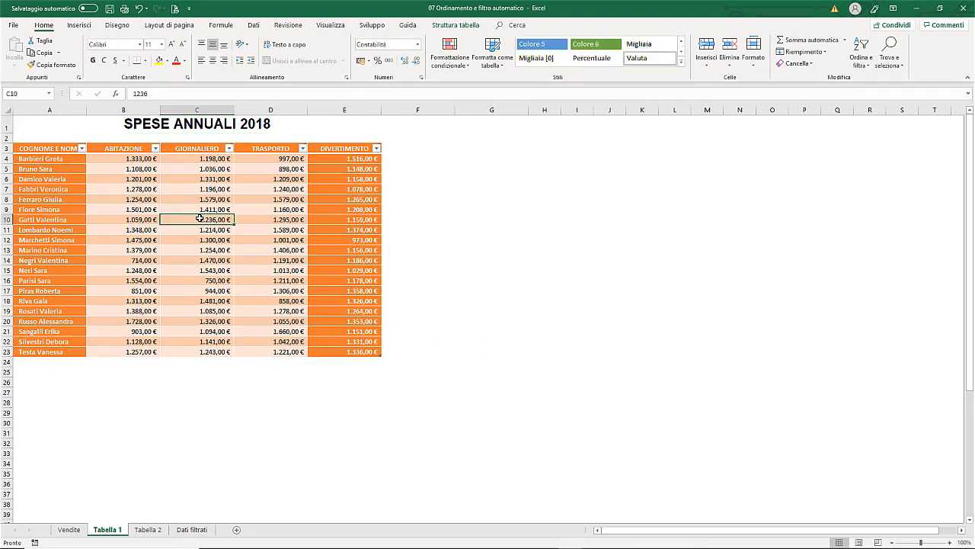
click(450, 25)
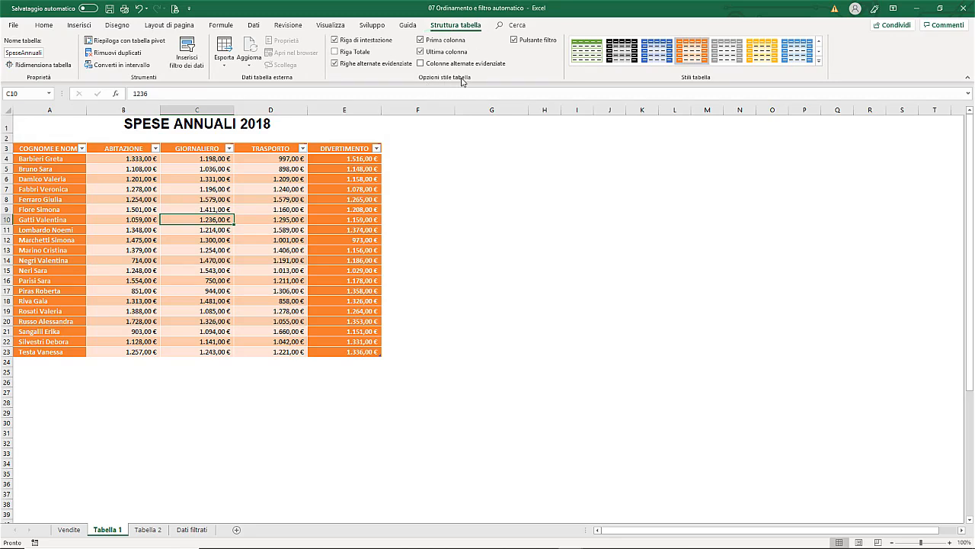
click(334, 51)
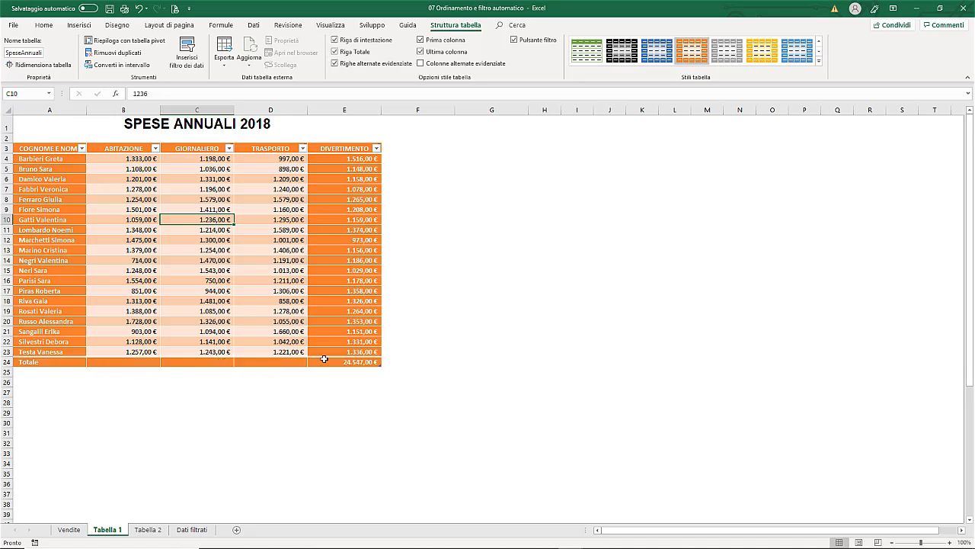
- View the functions available for the TRASPORTO total, and set the DIVERTIMENTO total to Media
click(289, 362)
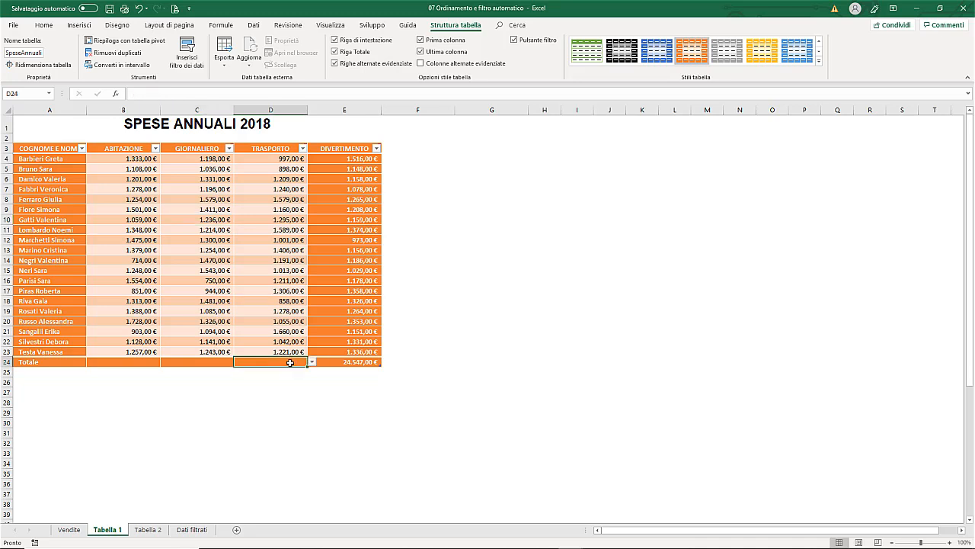
click(312, 362)
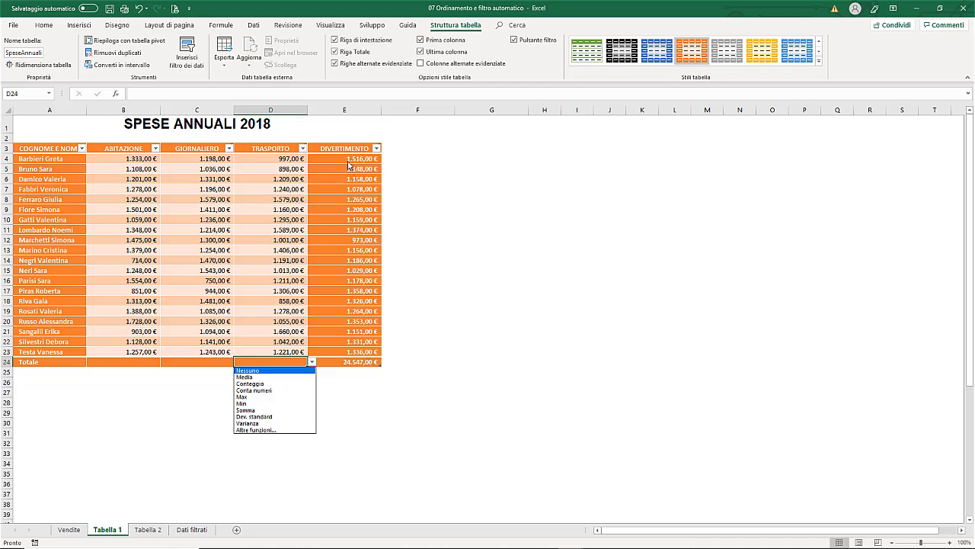
click(358, 364)
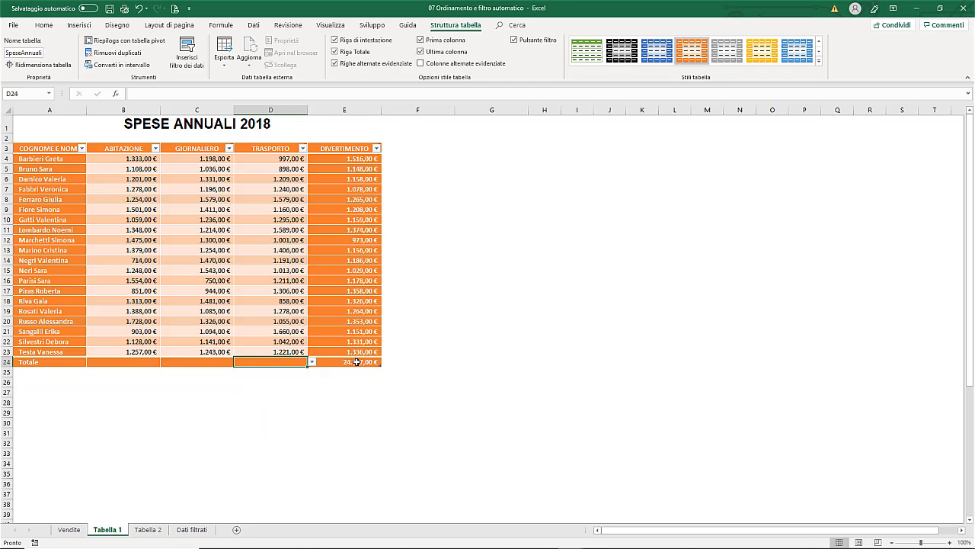
click(358, 364)
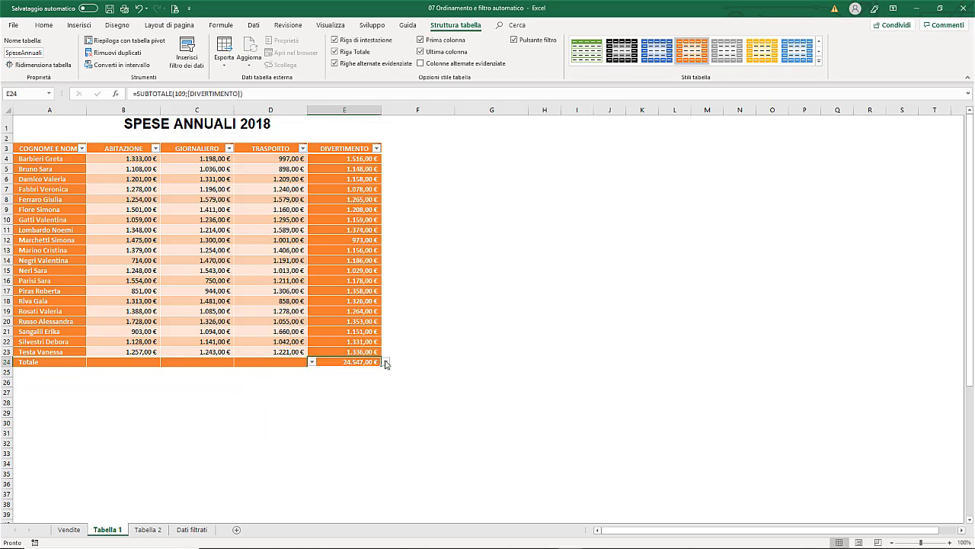
click(386, 363)
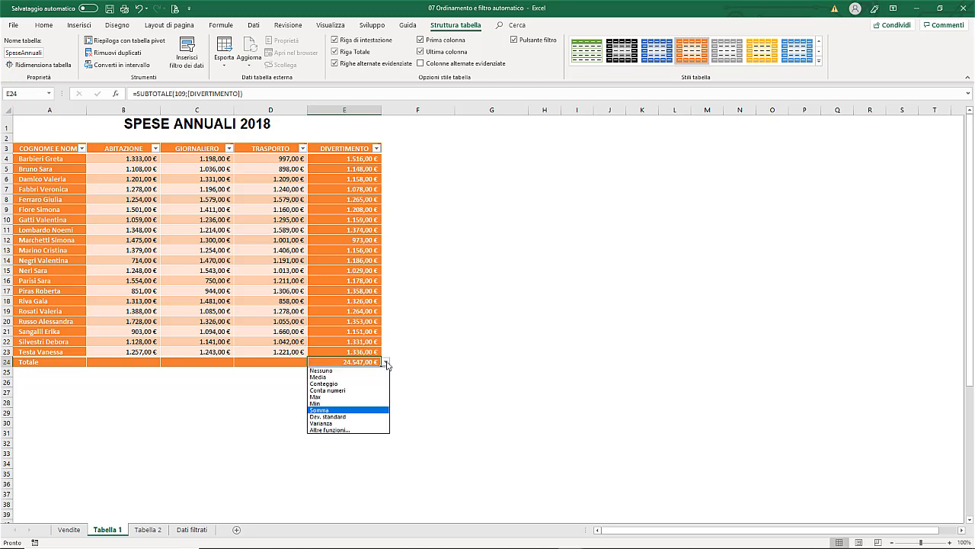
click(318, 376)
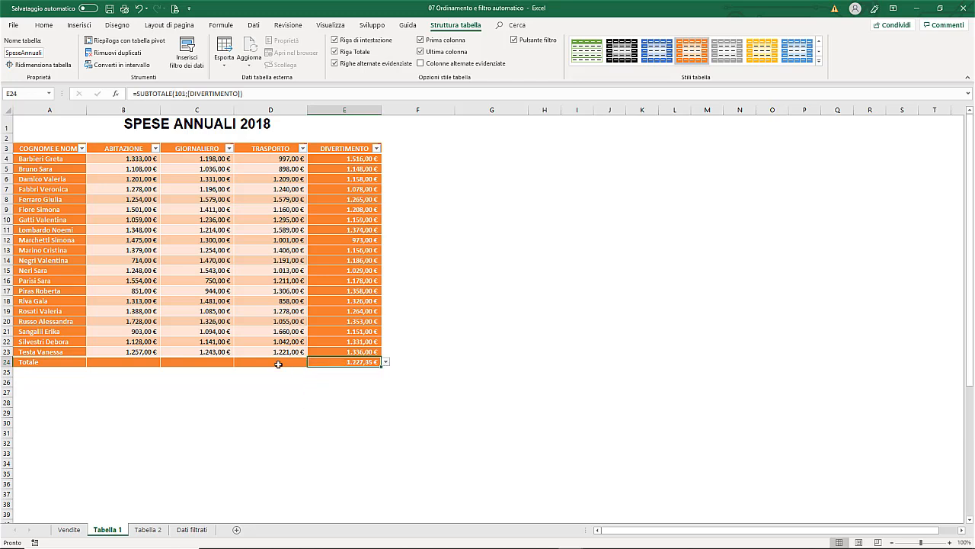
- Fill the DIVERTIMENTO average across the total row to the TRASPORTO, GIORNALIERO and ABITAZIONE columns
click(271, 363)
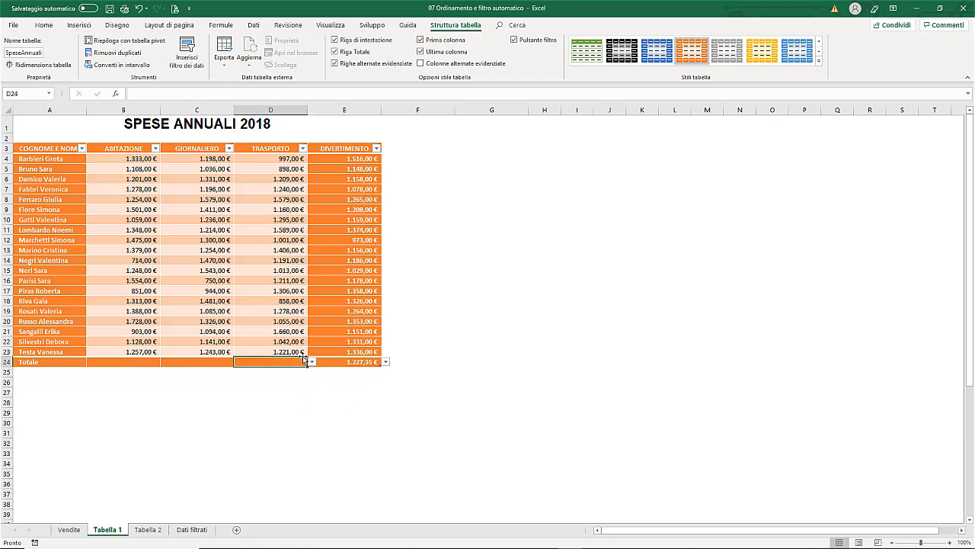
click(373, 363)
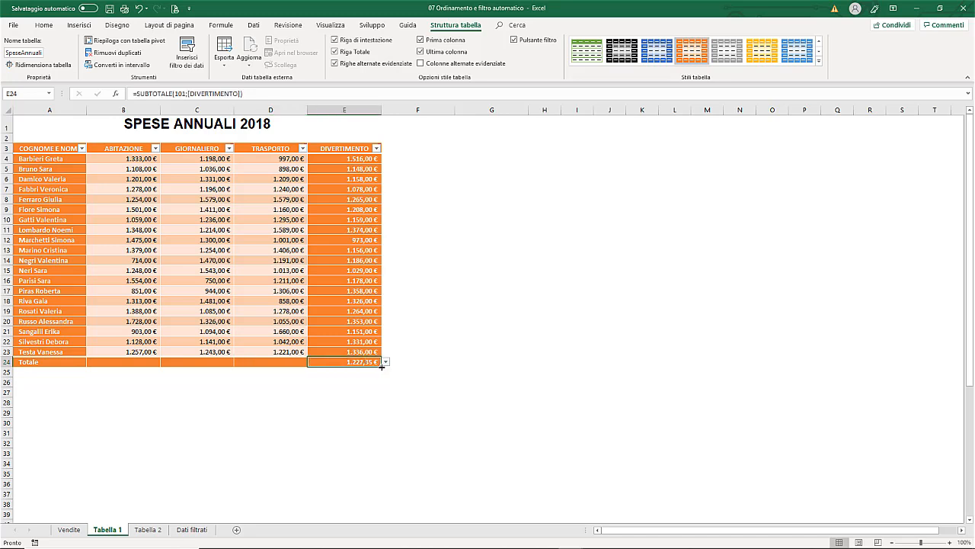
drag(383, 367, 107, 376)
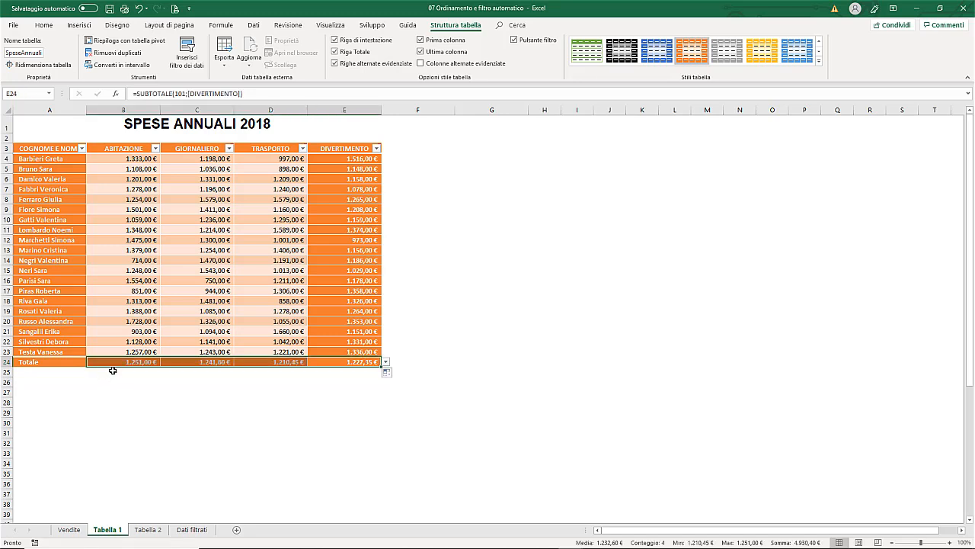
- Remove the total row and add a new record in row 24 with the person's full name and expenses 1234, 1456, 1111 and 1654
click(61, 351)
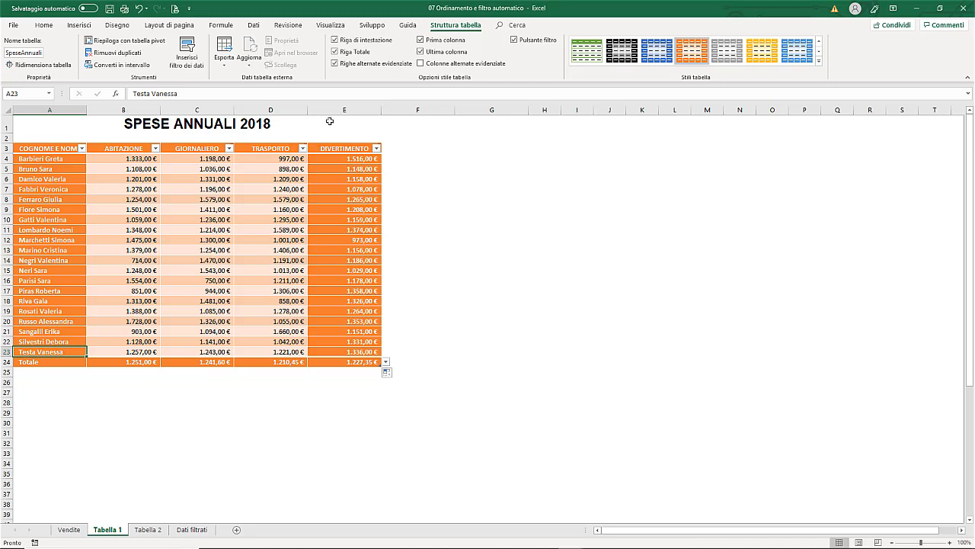
click(336, 51)
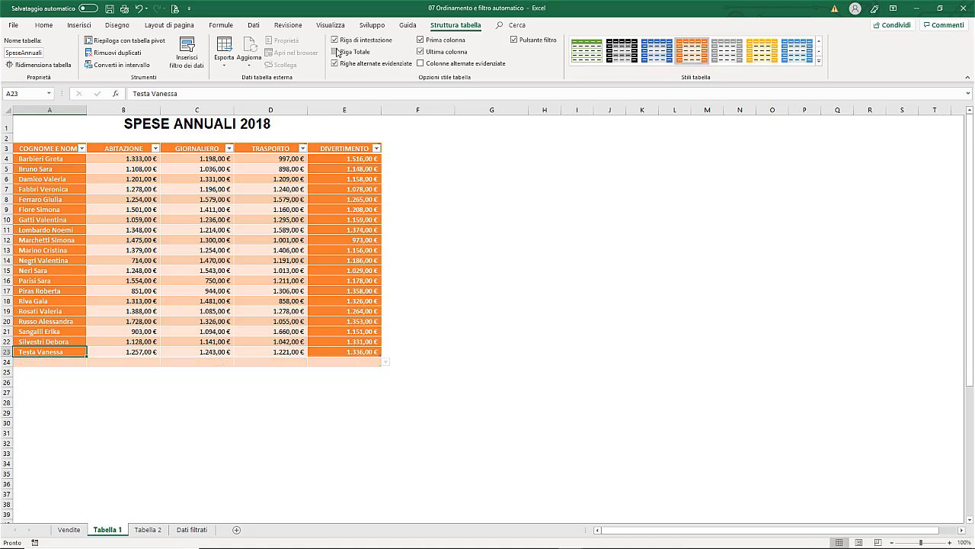
click(35, 361)
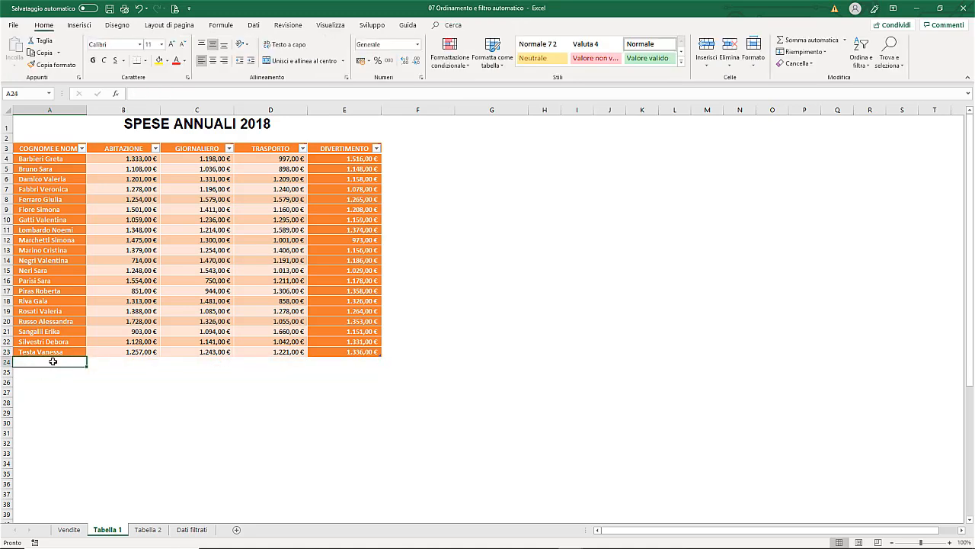
text(Zuccotti Maria)
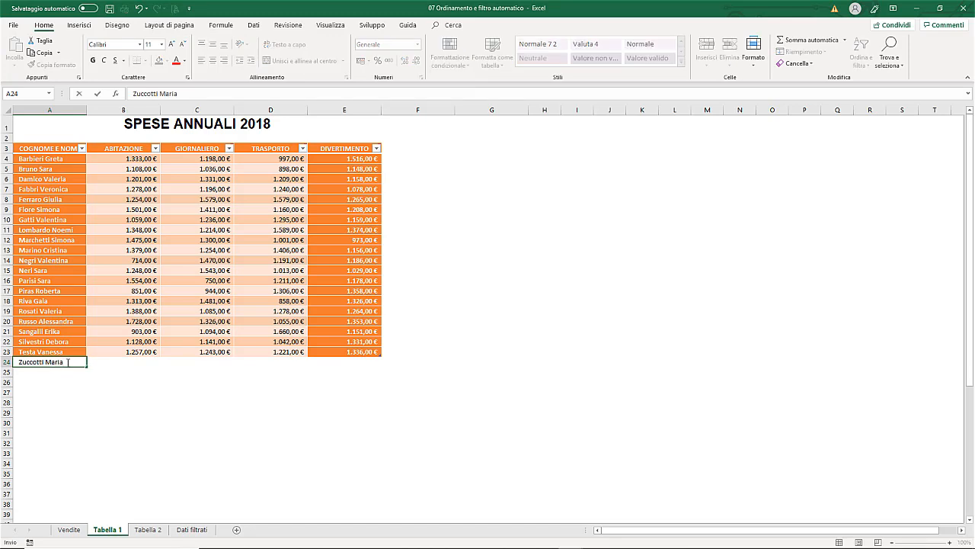
key(Tab)
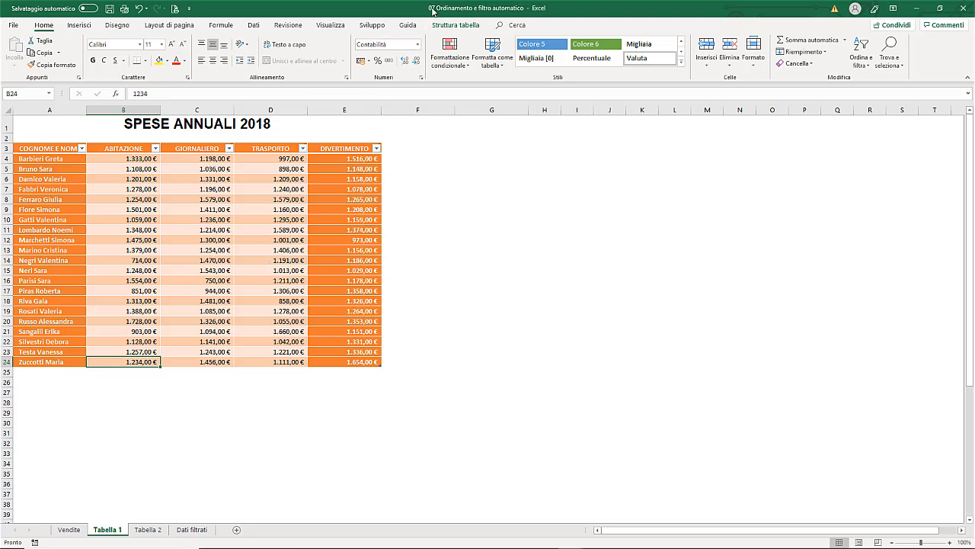
- Show the total row of the SPESE ANNUALI 2018 table again and add an empty record after row 24
click(450, 25)
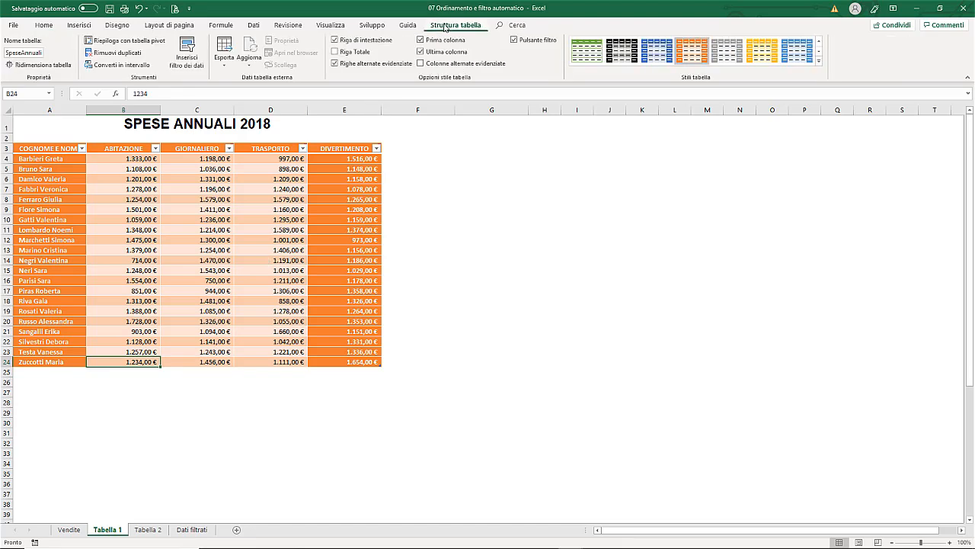
click(334, 52)
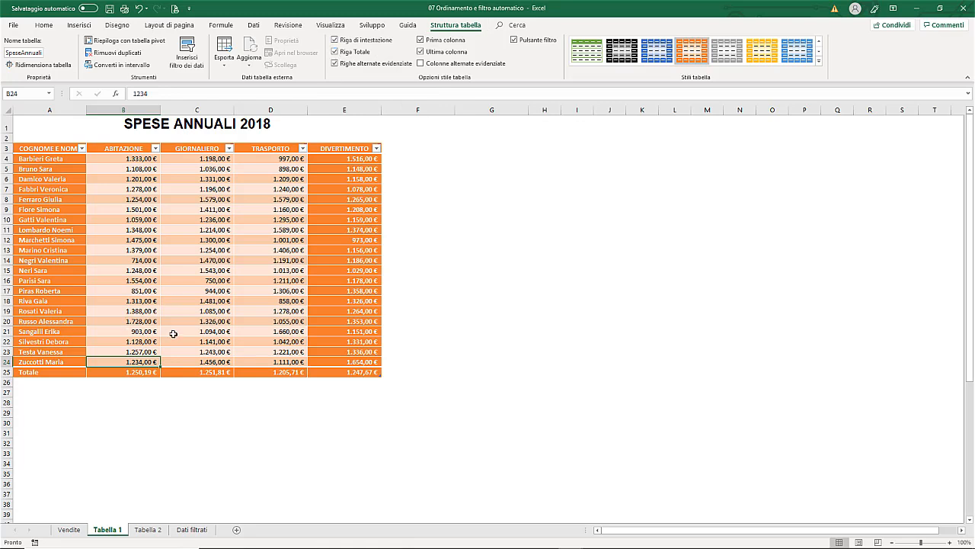
key(Right)
key(Right)
key(Right)
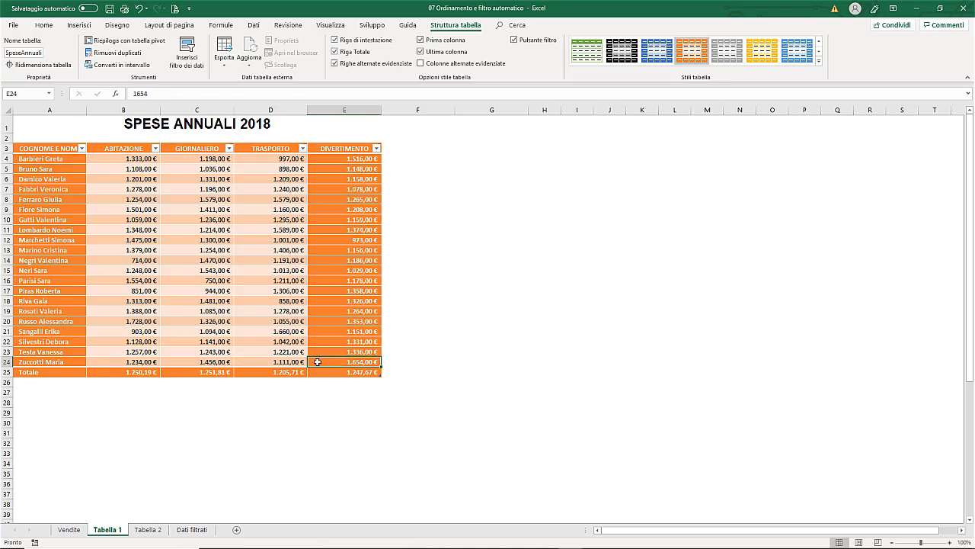
key(Tab)
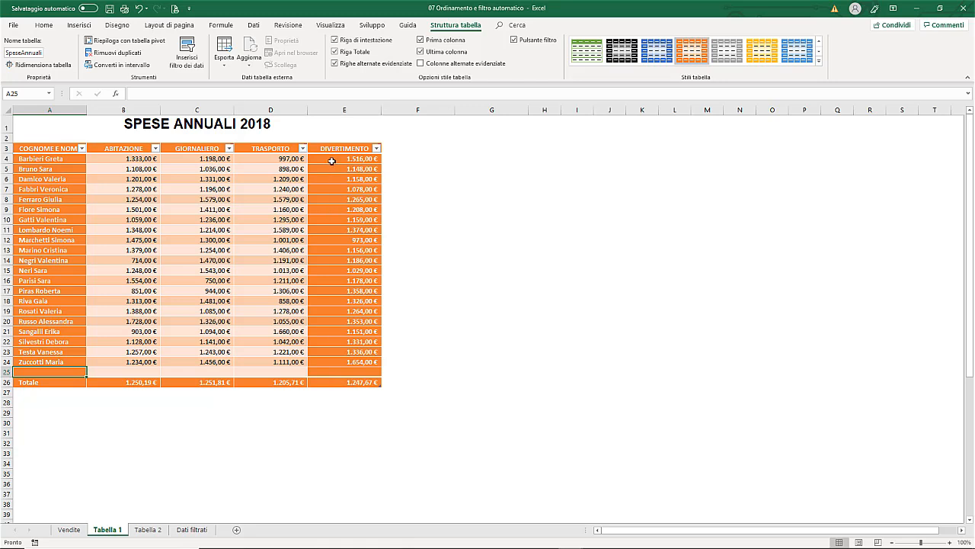
- Change the SUBTOTALE function number in the DIVERTIMENTO total to 1, reviewing the list of available function numbers
click(333, 383)
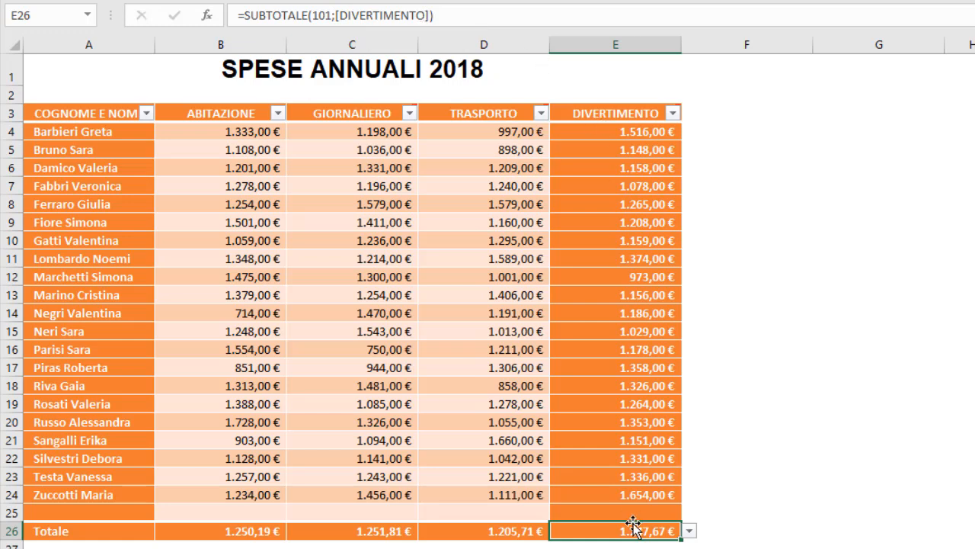
click(323, 16)
double_click(323, 15)
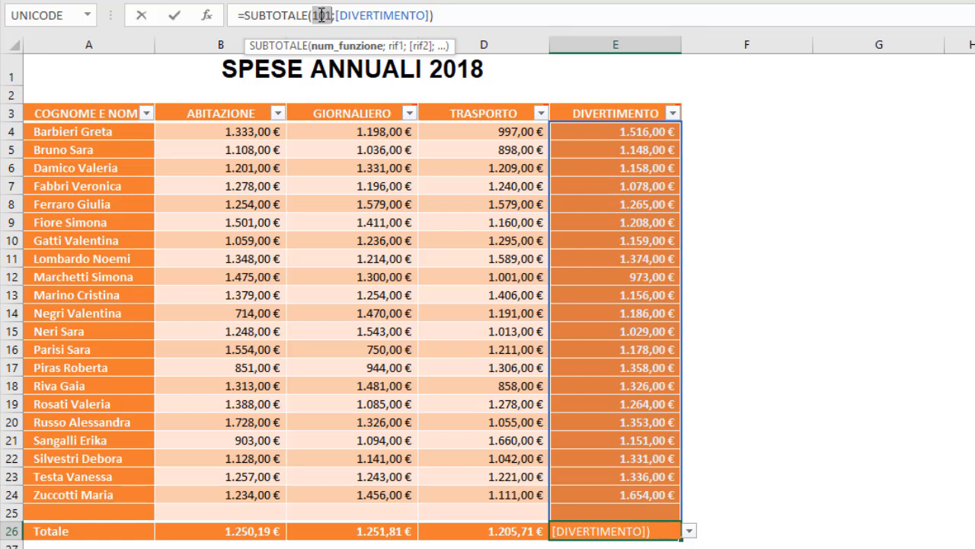
text(1)
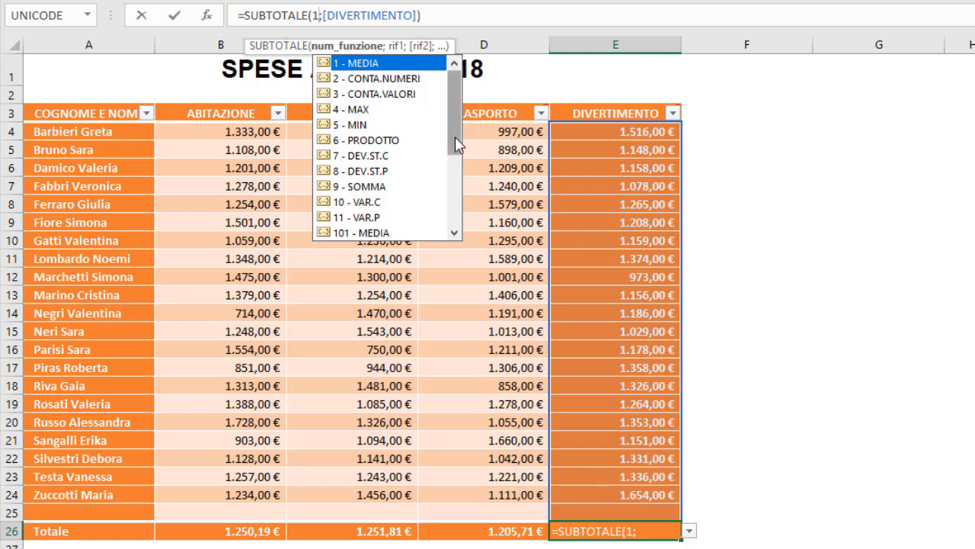
scroll(455, 138, down, 1)
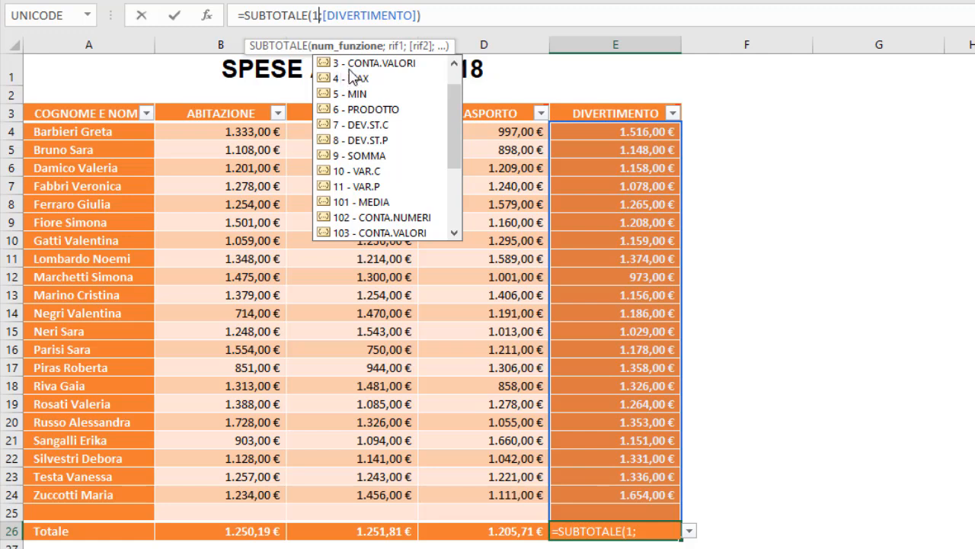
click(455, 234)
click(456, 234)
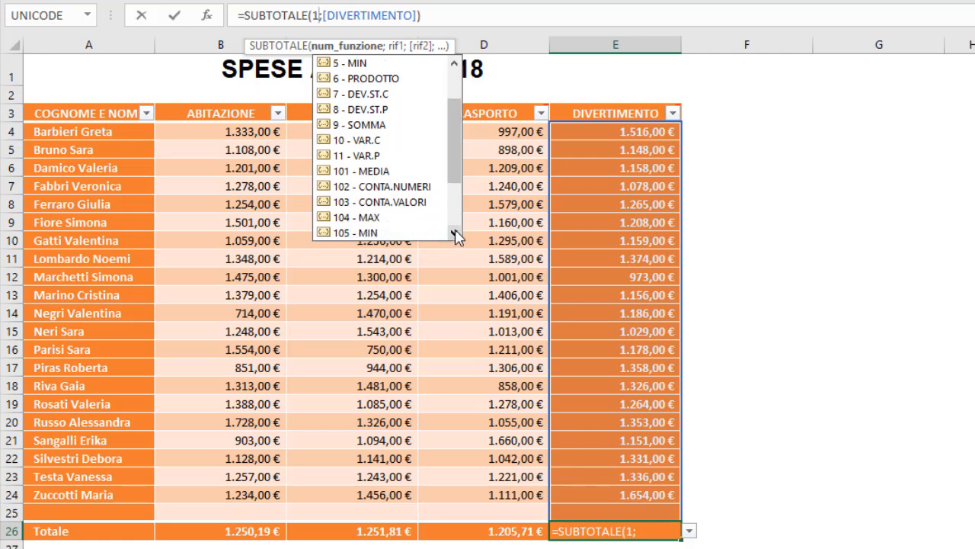
click(456, 234)
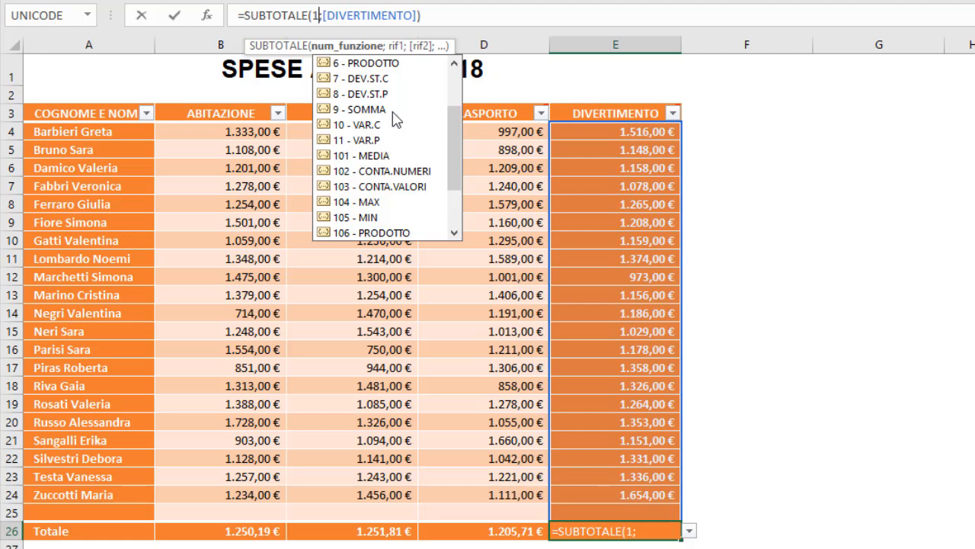
click(455, 84)
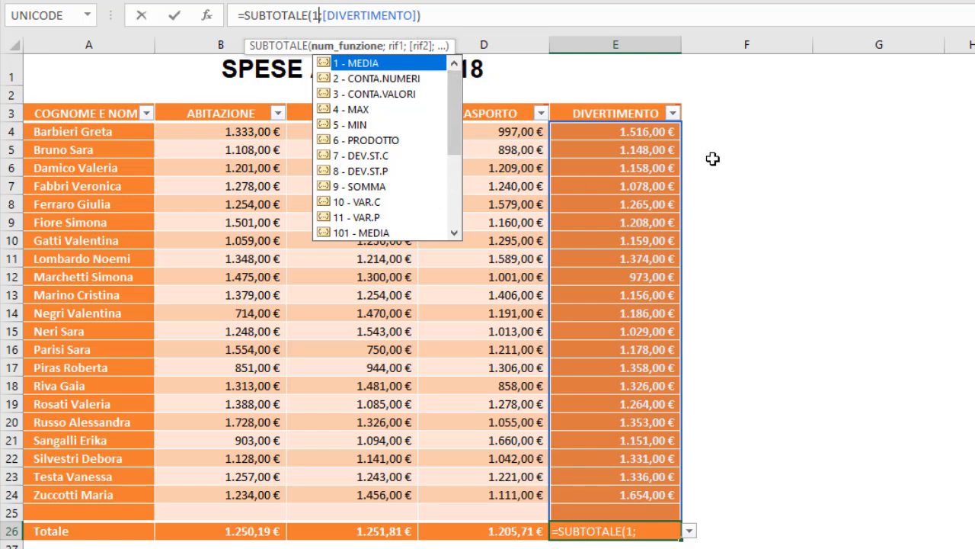
key(Return)
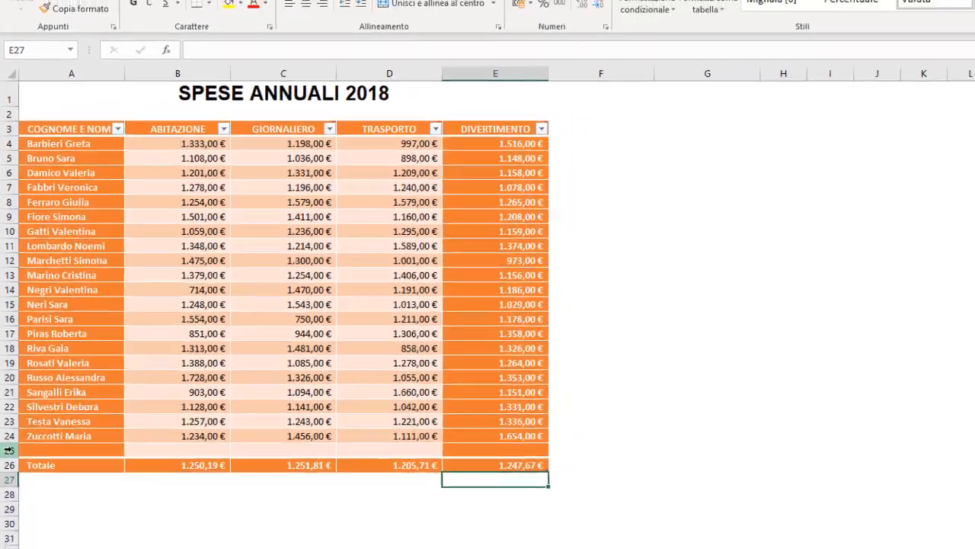
- Delete the empty row 25 and extend the table with a new column headed TOTALE in F3
click(8, 449)
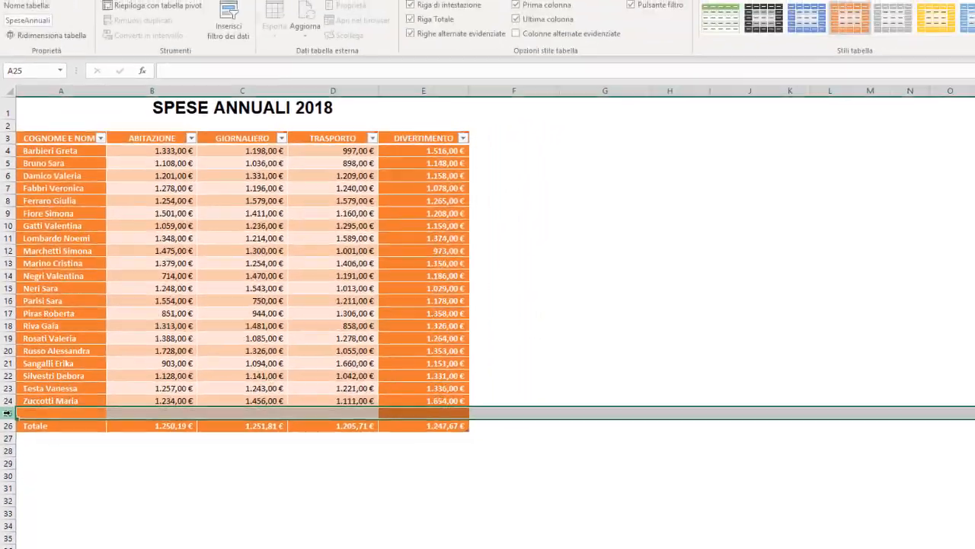
key(ctrl+minus)
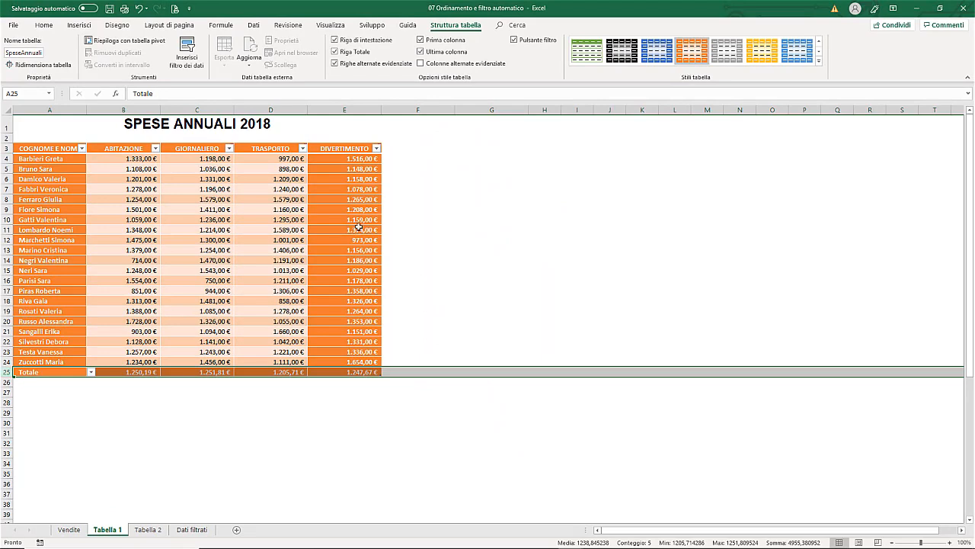
click(398, 148)
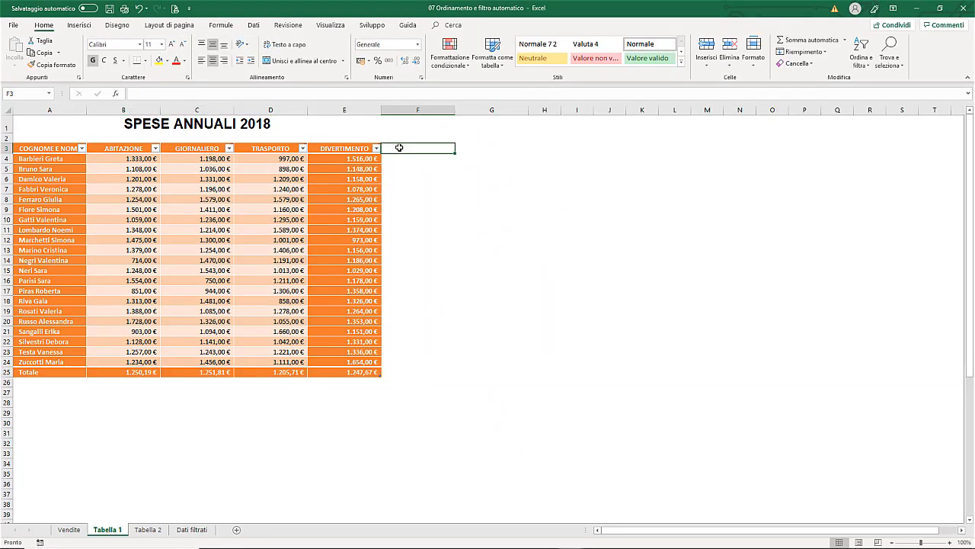
text(T)
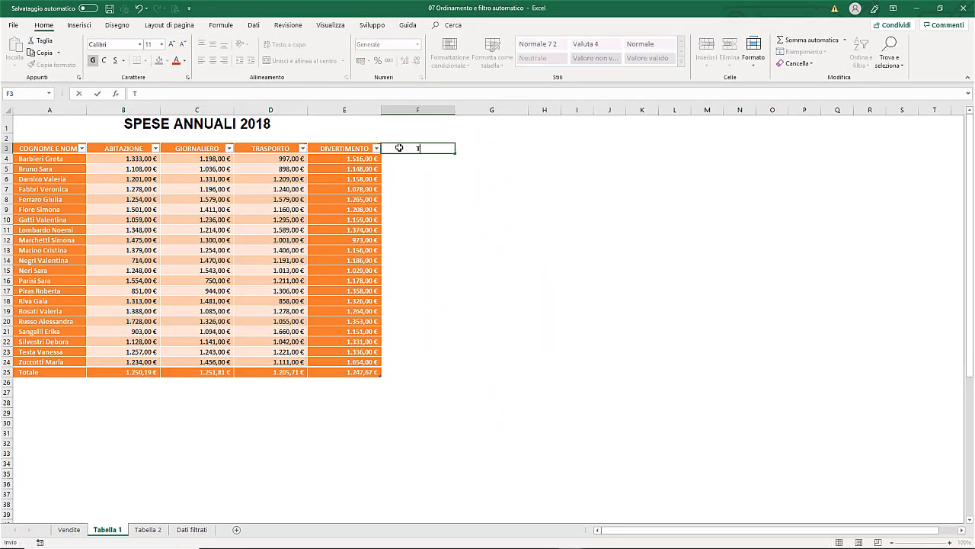
text(OTALE)
key(Return)
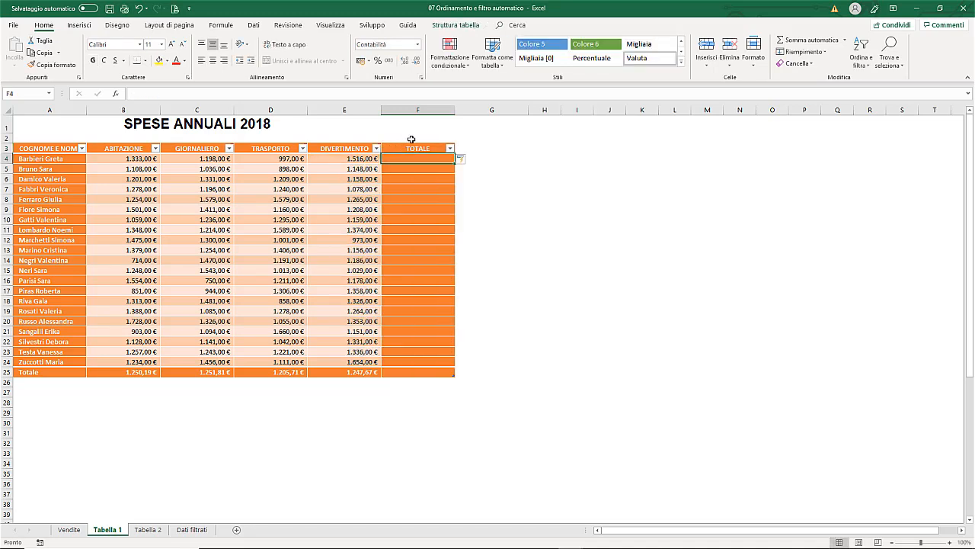
- Sum ABITAZIONE through DIVERTIMENTO for every record in the TOTALE column and check the formulas in F4, F14 and F20
click(807, 41)
key(Return)
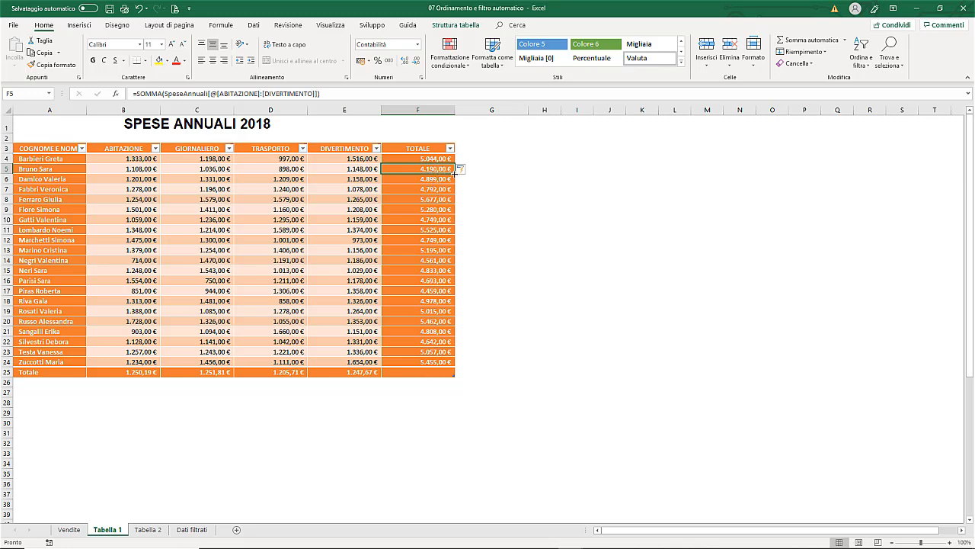
drag(454, 174, 442, 360)
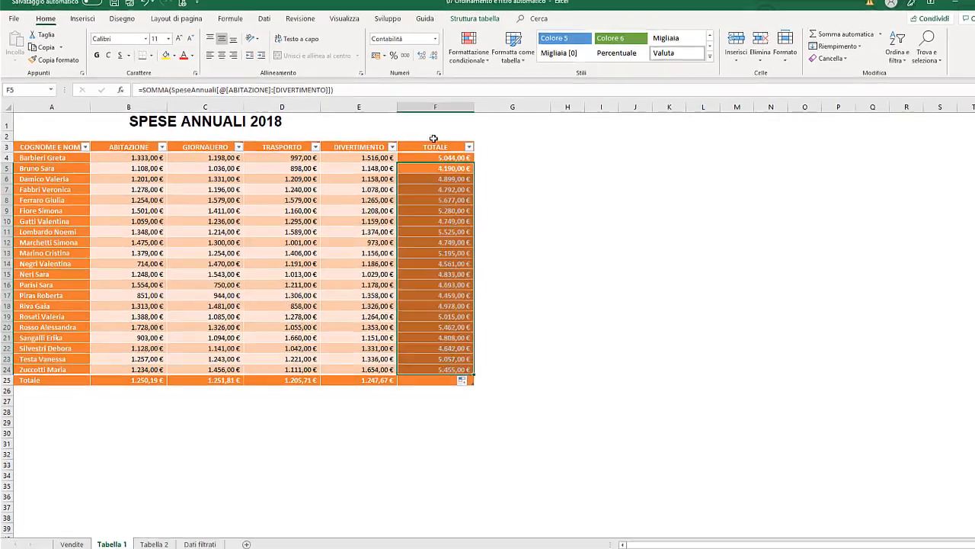
click(433, 159)
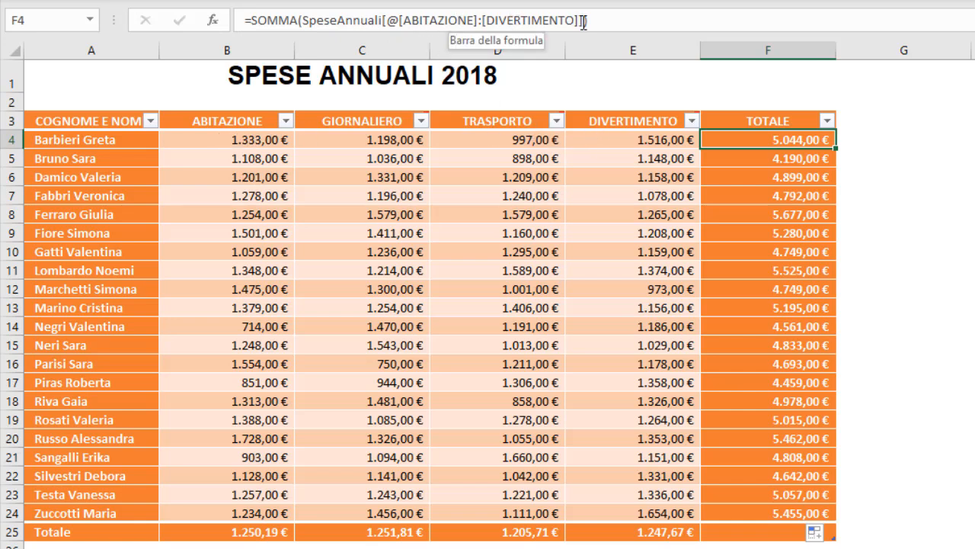
click(735, 326)
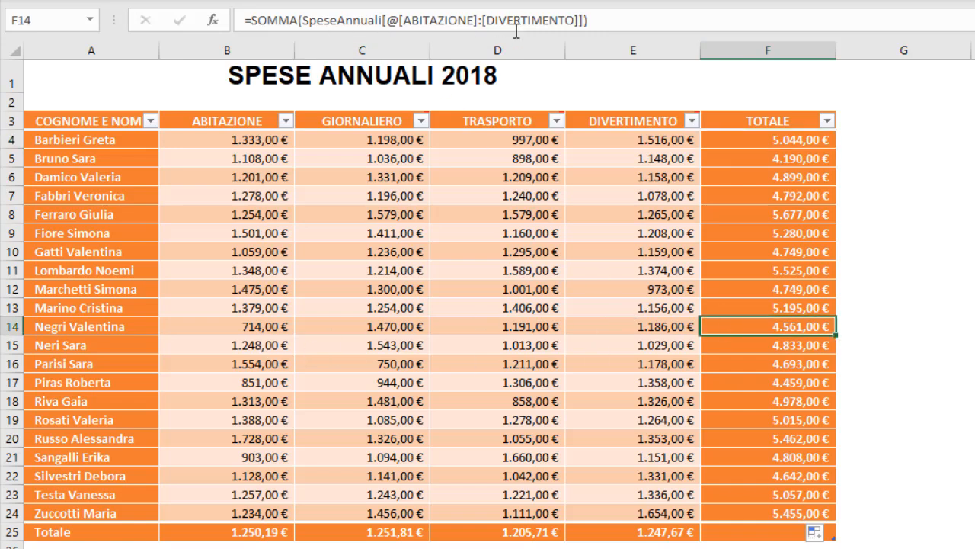
click(771, 438)
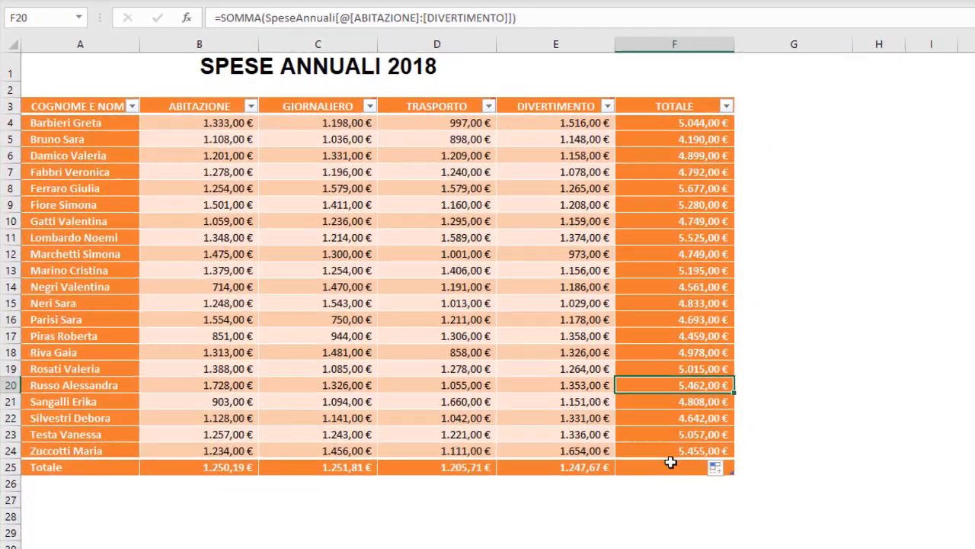
- Set the total row function of the TOTALE column to Somma
click(764, 533)
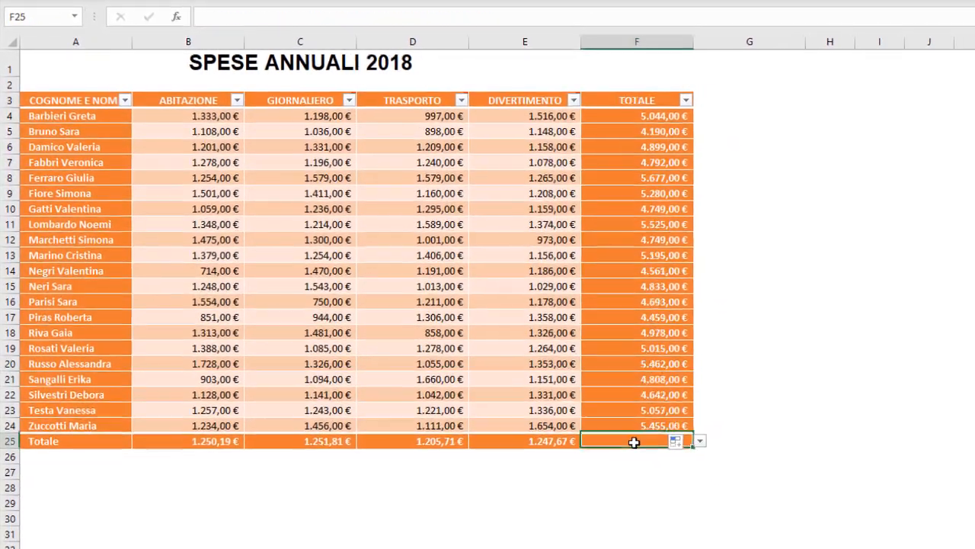
click(699, 440)
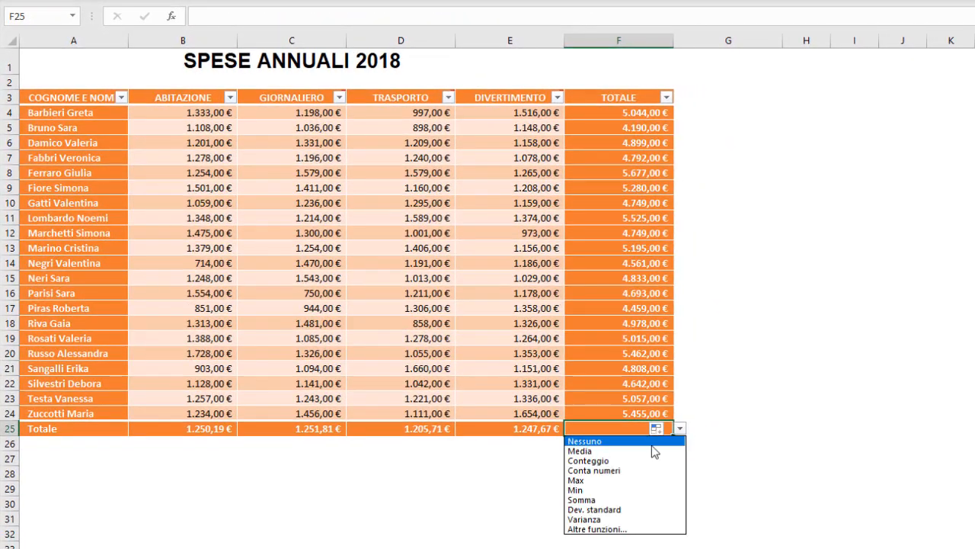
click(602, 499)
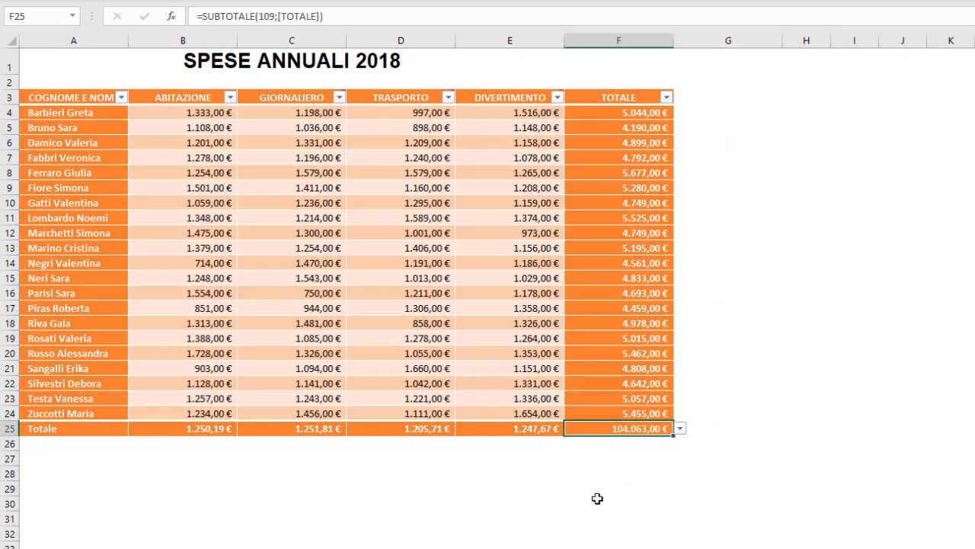
click(701, 112)
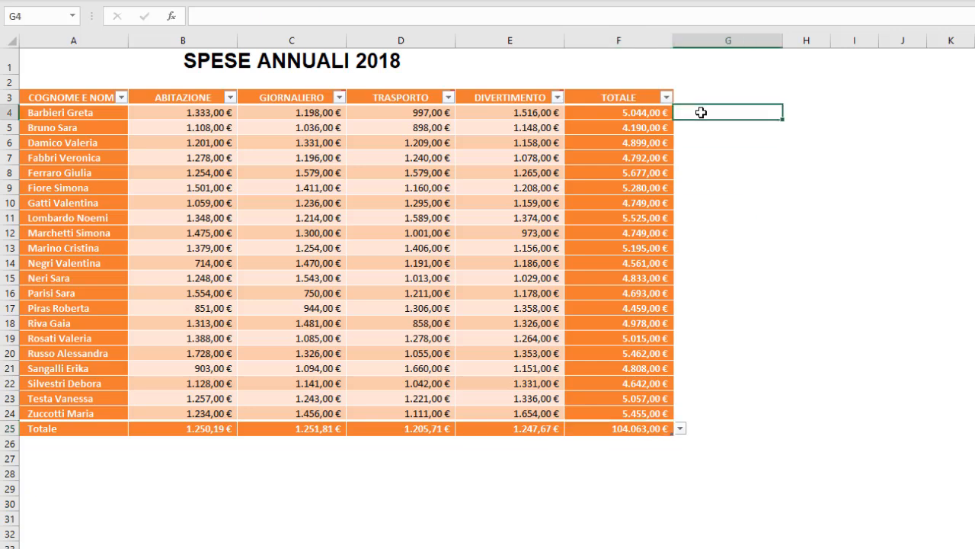
text(=)
click(636, 112)
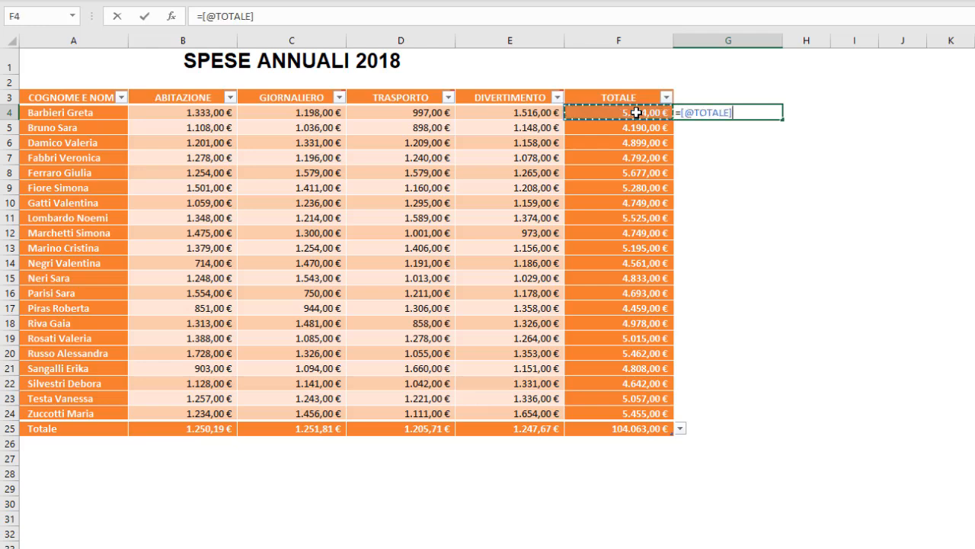
text(/)
click(618, 428)
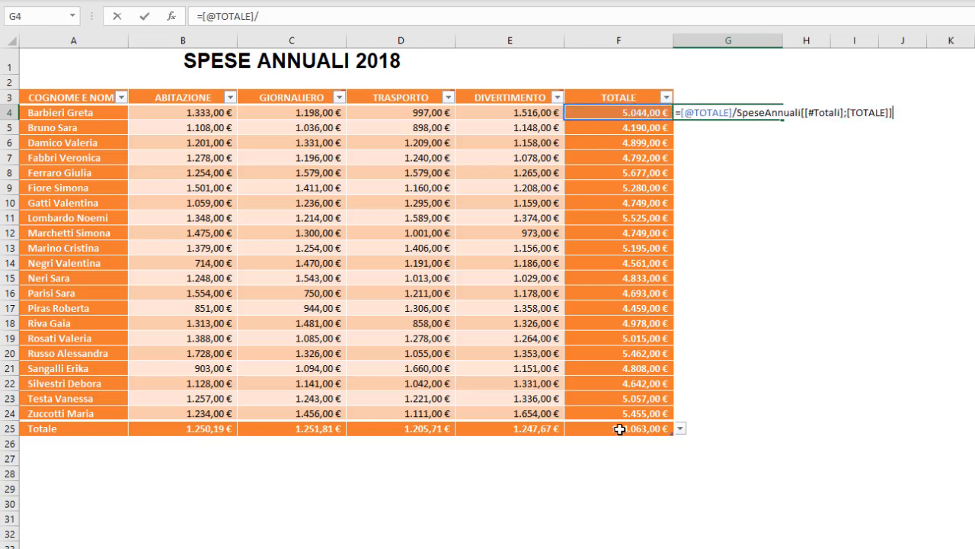
key(Return)
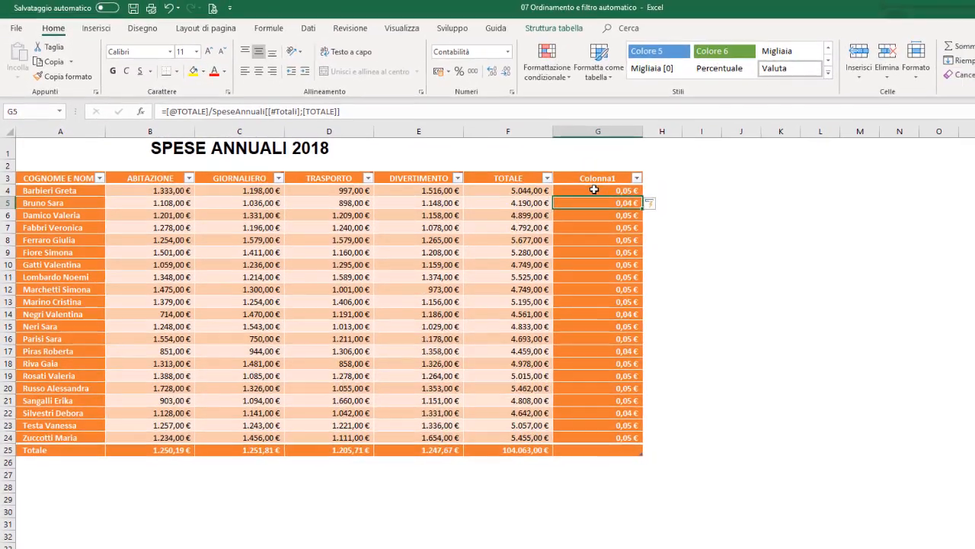
- Format the ratios in G4:G24 as percentages with two decimal places
drag(594, 189, 592, 440)
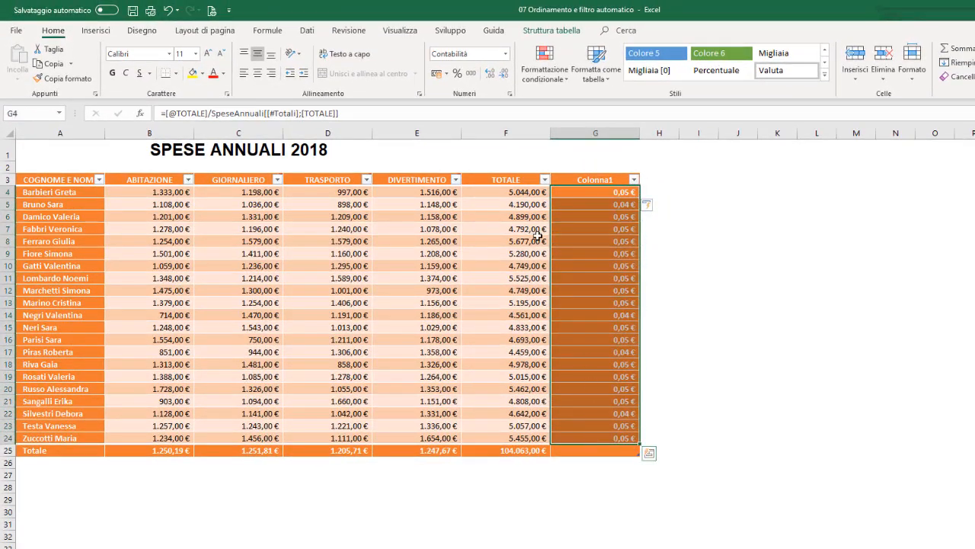
click(458, 73)
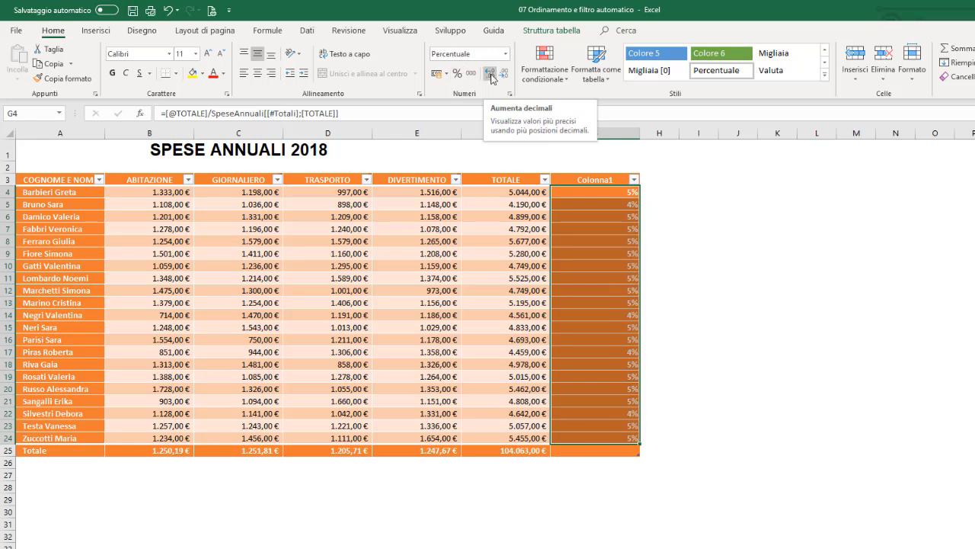
click(491, 77)
click(491, 77)
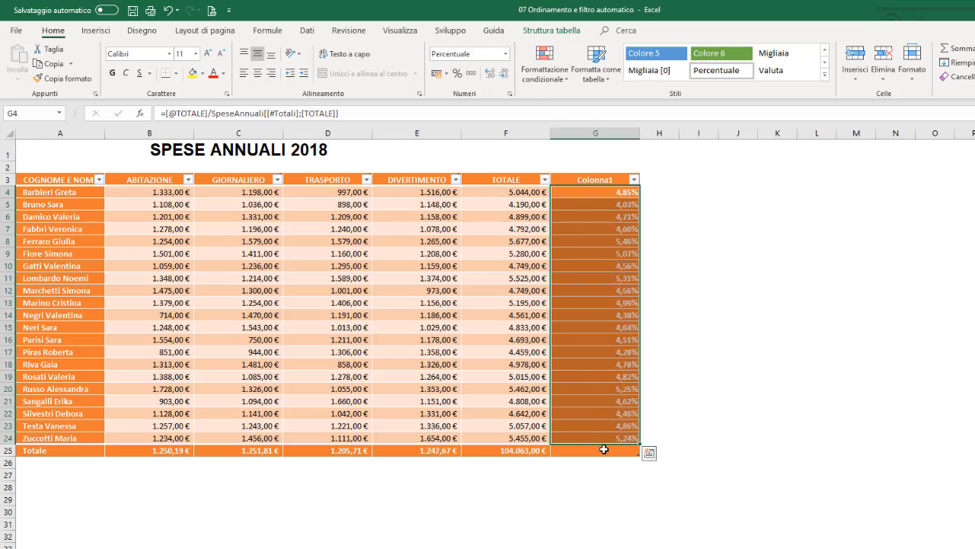
- Set the total row function of column G to Somma and inspect the formula in G4
click(603, 456)
click(603, 449)
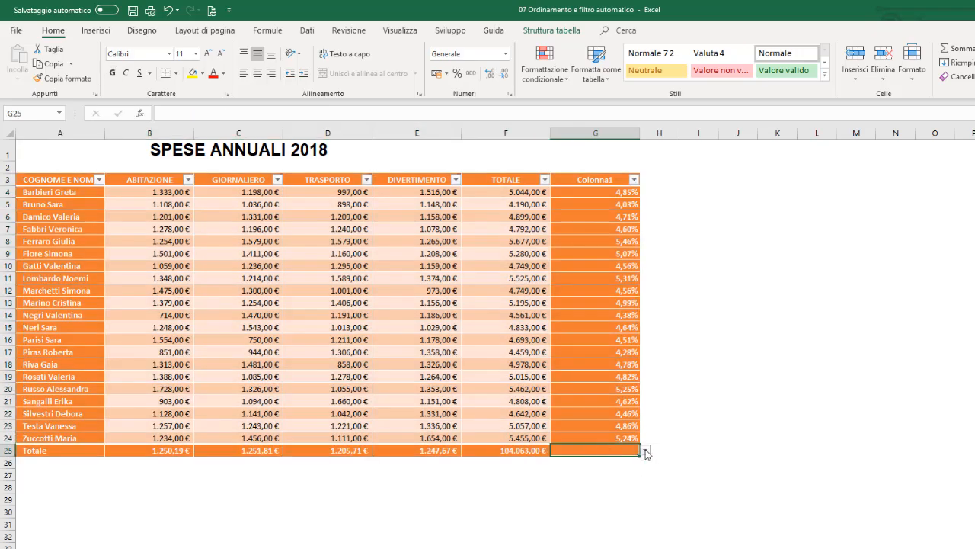
click(647, 453)
click(572, 512)
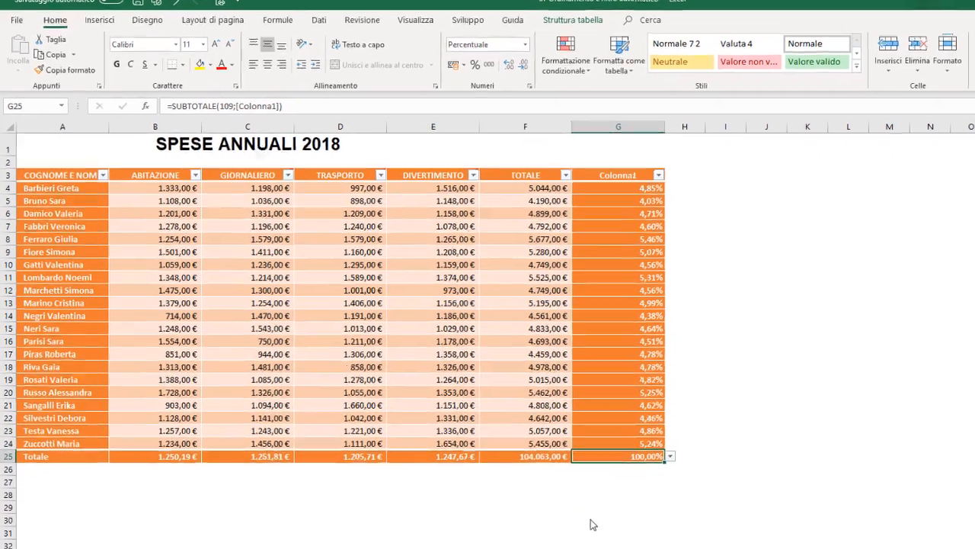
click(616, 188)
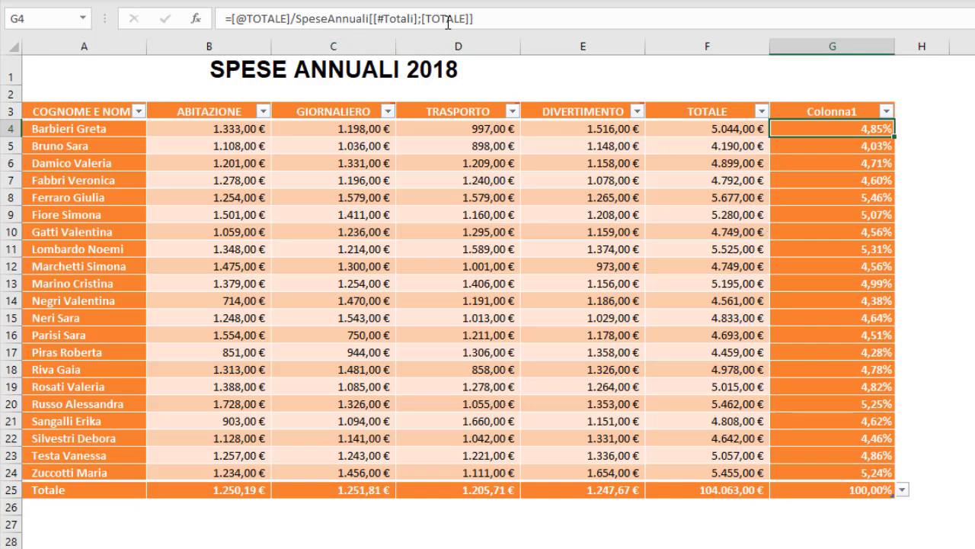
- Inspect the calculated-column formula in cells G9, G15 and G21 of the table
click(816, 217)
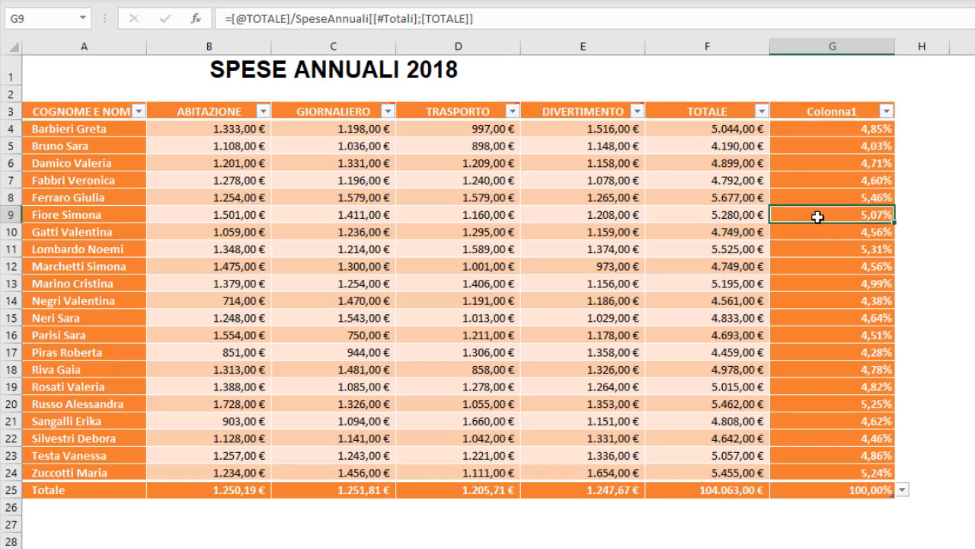
click(835, 315)
click(831, 420)
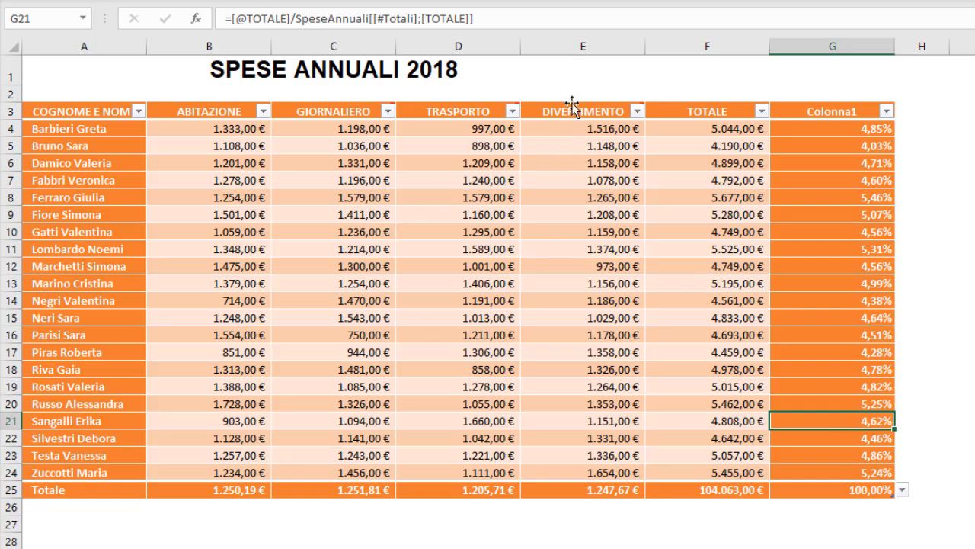
- Delete the whole table A3:G25, including its headers and total row, and remove the notes left in the header cells
mouse_move(573, 107)
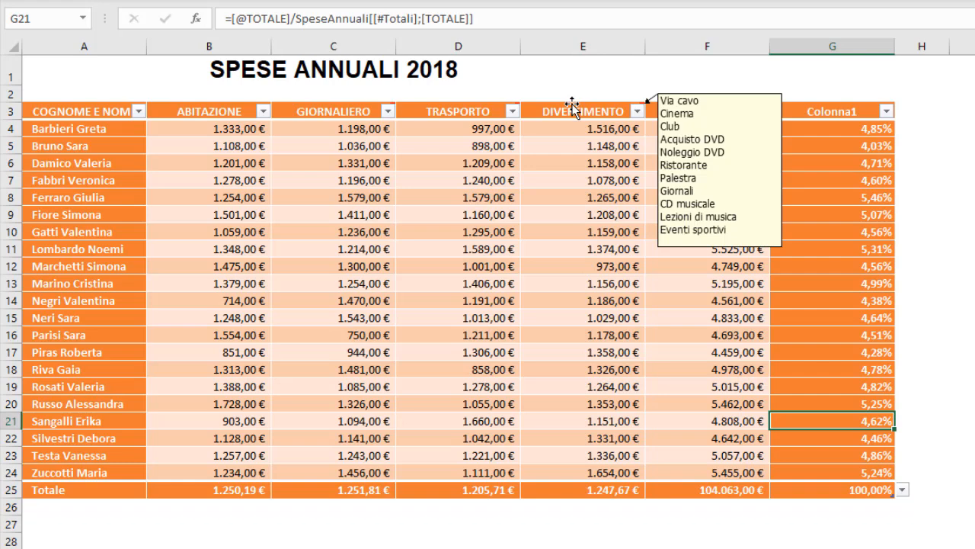
click(569, 103)
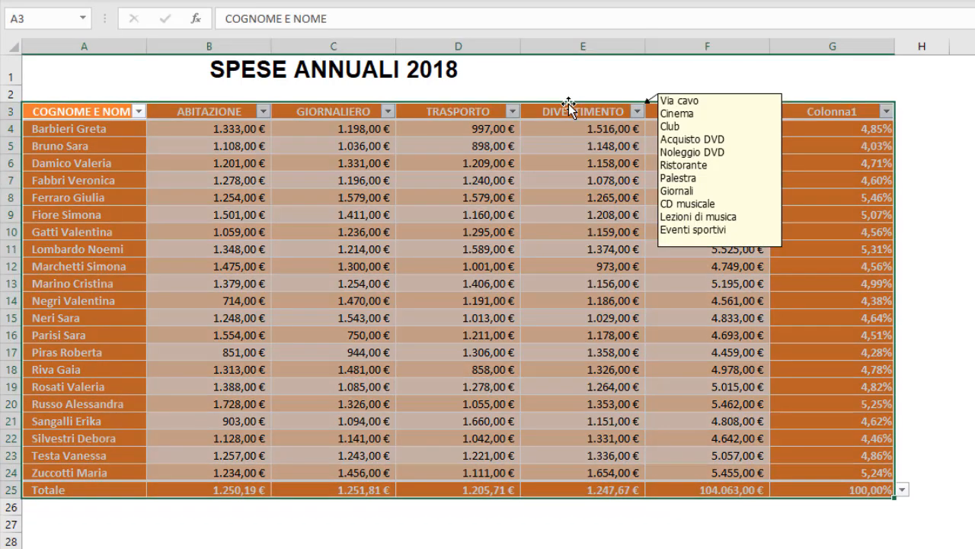
mouse_move(578, 107)
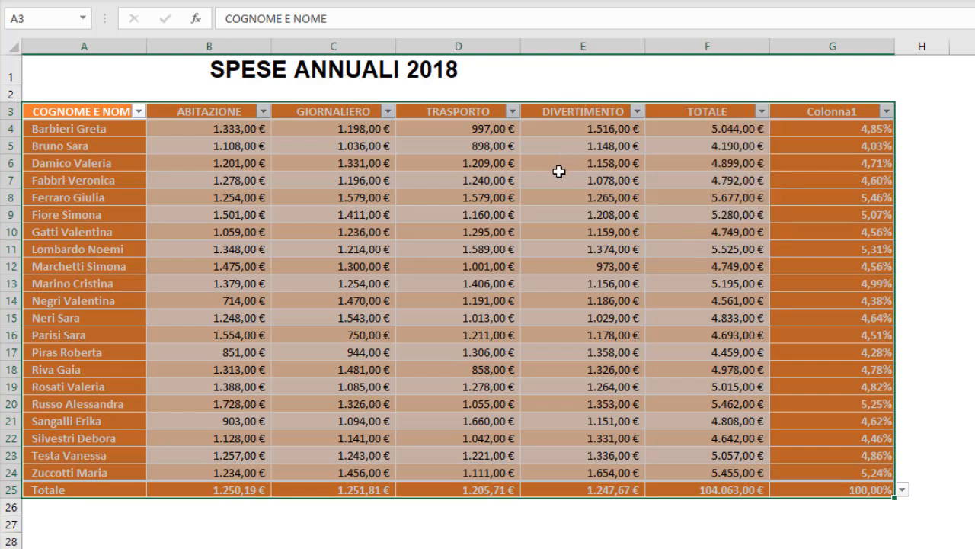
key(Delete)
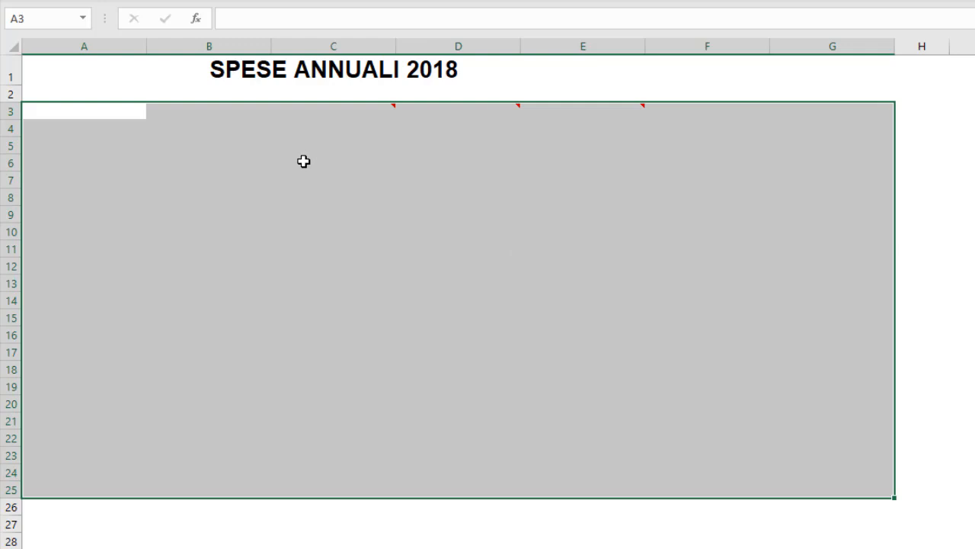
mouse_move(380, 108)
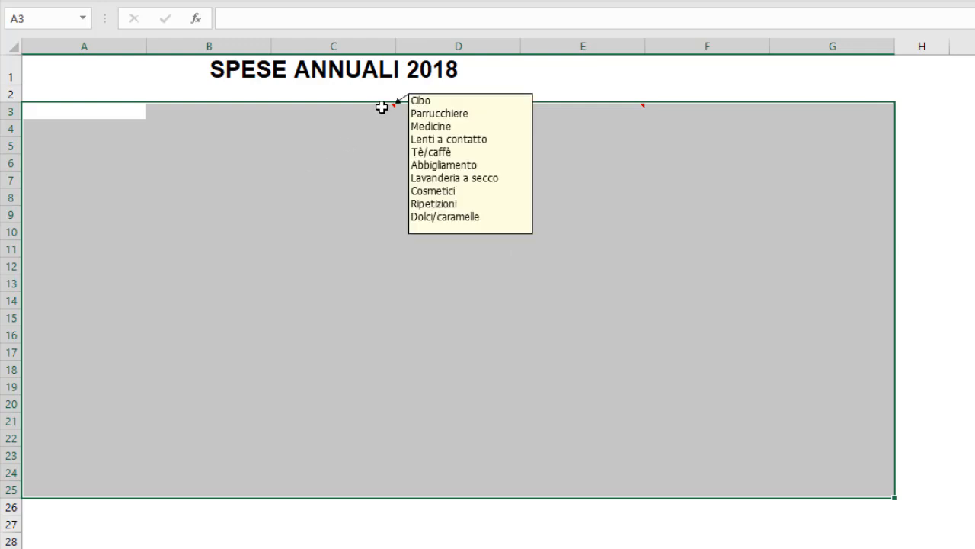
right_click(382, 108)
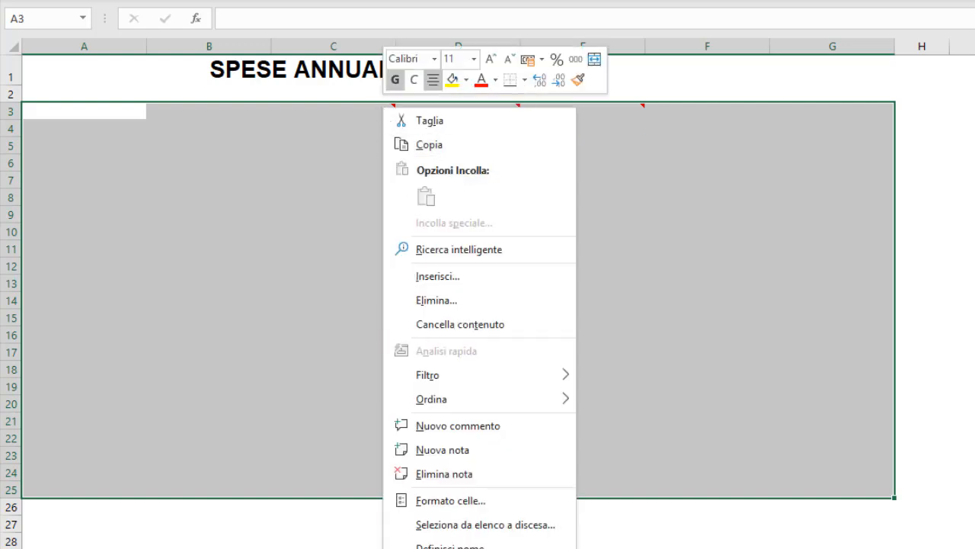
click(442, 473)
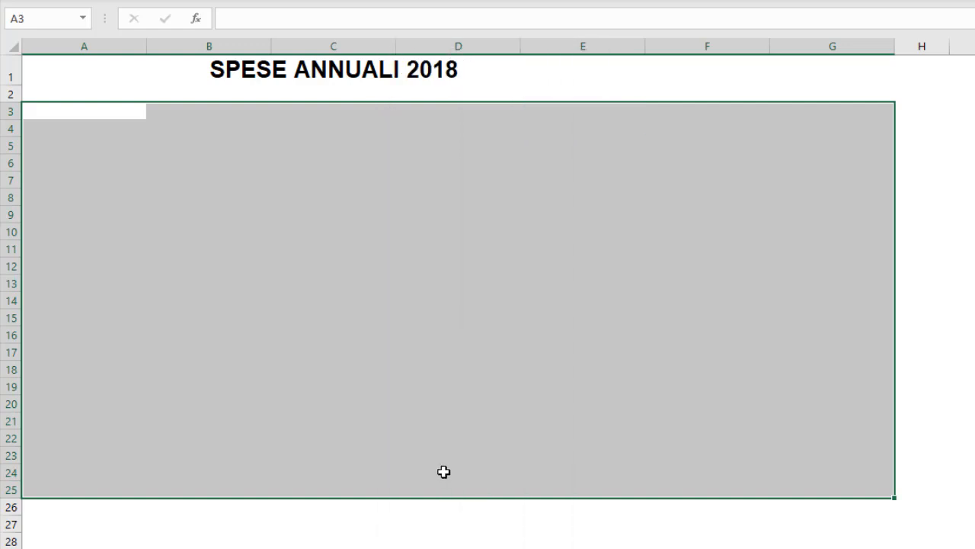
- Check the workbook's defined names for the deleted table, and undo the deletion of the table and its notes
click(85, 19)
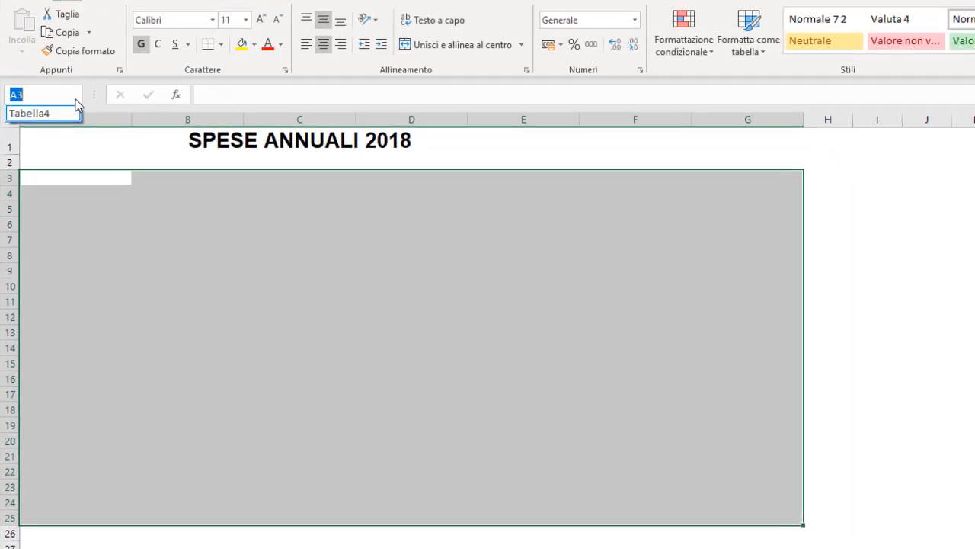
click(321, 30)
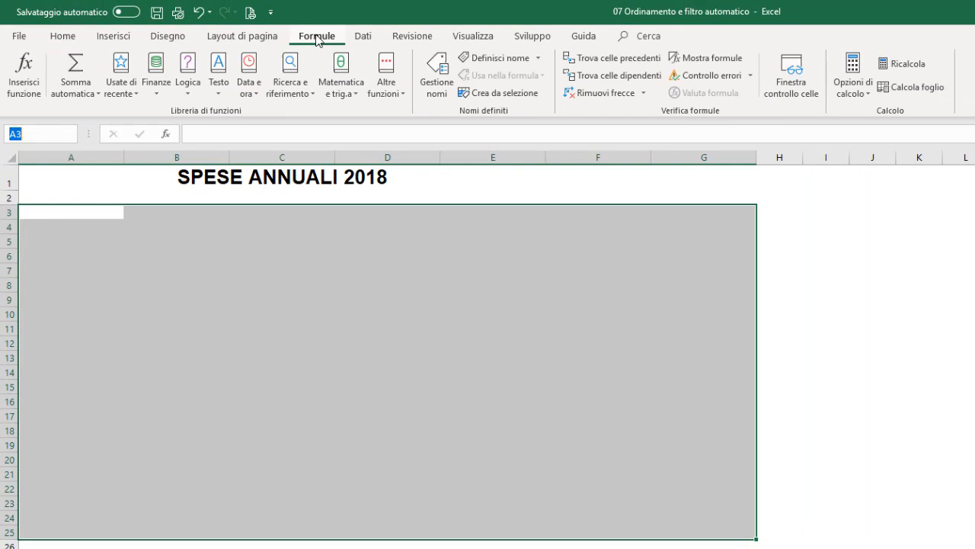
click(441, 60)
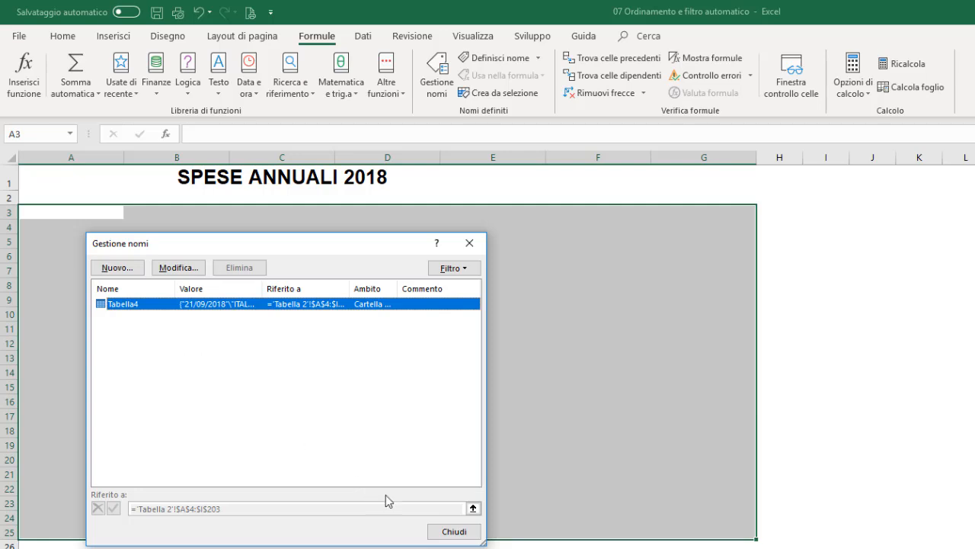
click(455, 531)
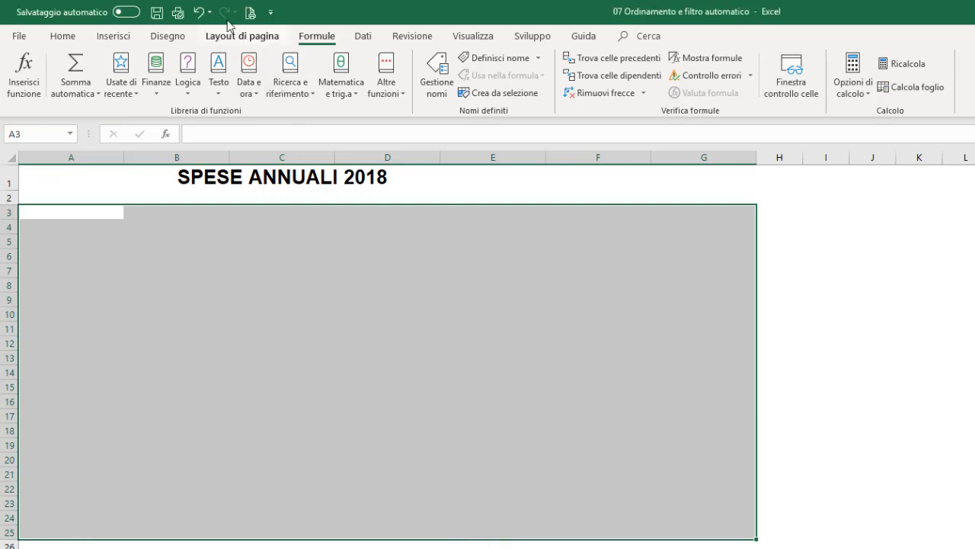
click(200, 13)
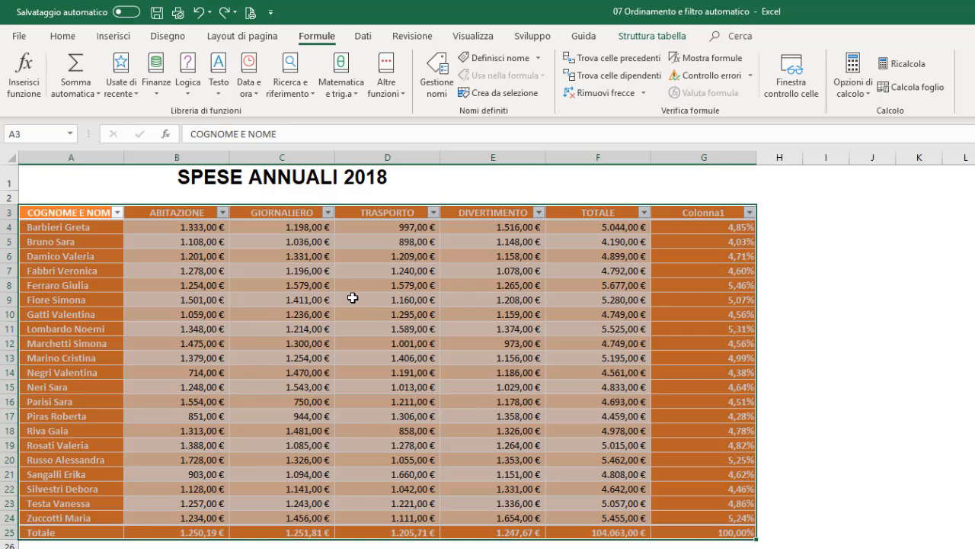
- Convert the SPESE ANNUALI 2018 table into a normal range
click(365, 357)
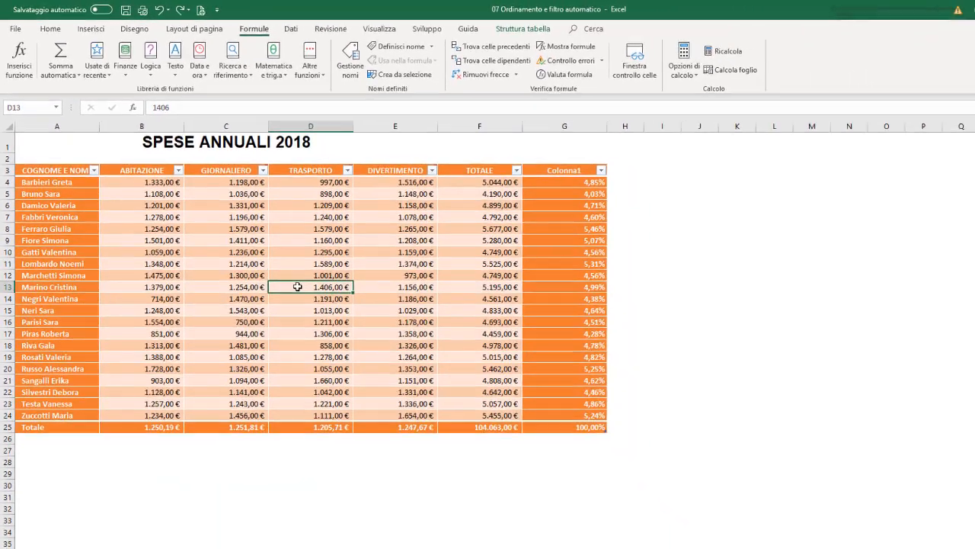
right_click(373, 363)
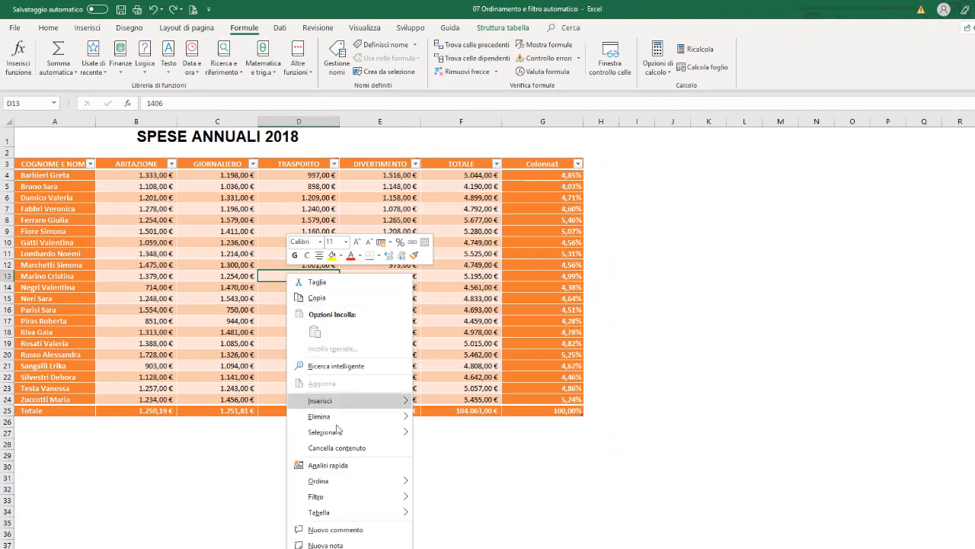
mouse_move(330, 517)
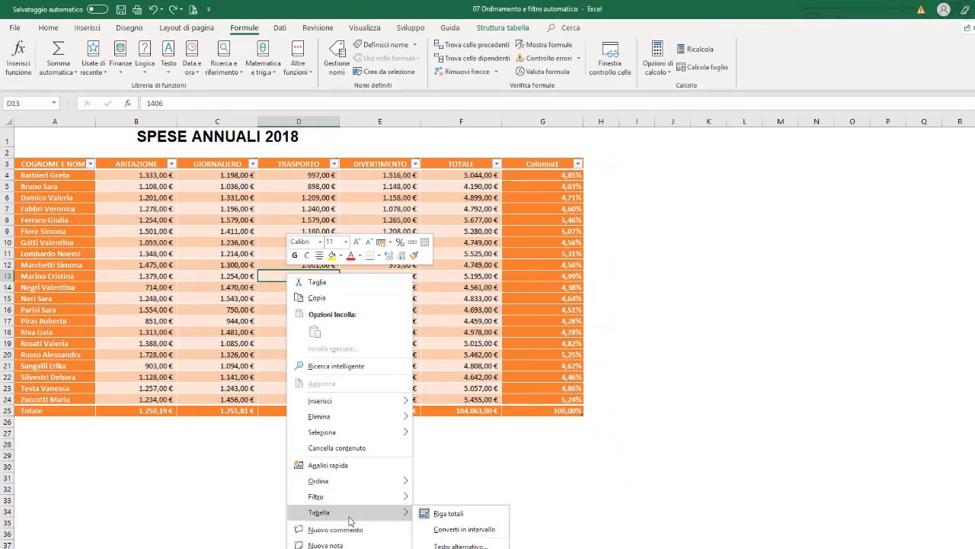
click(454, 531)
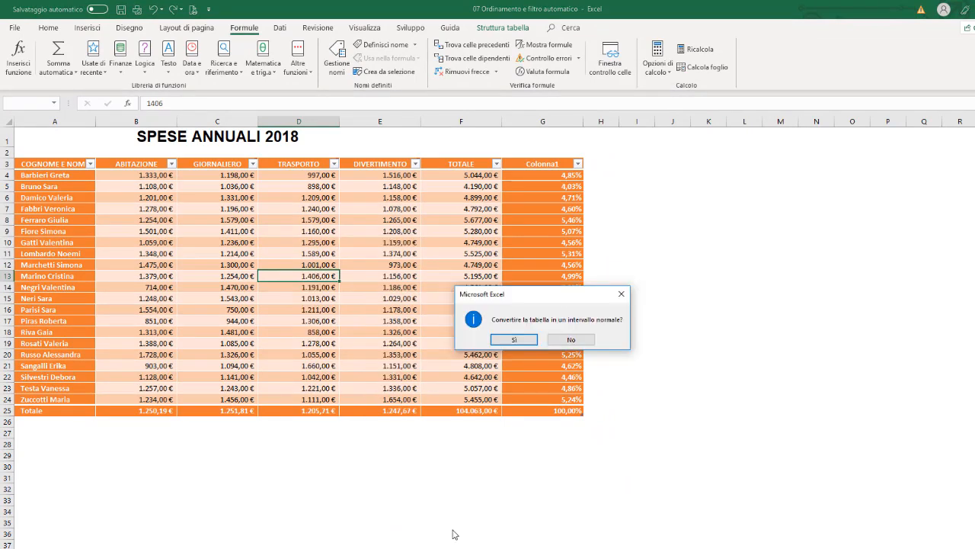
click(515, 341)
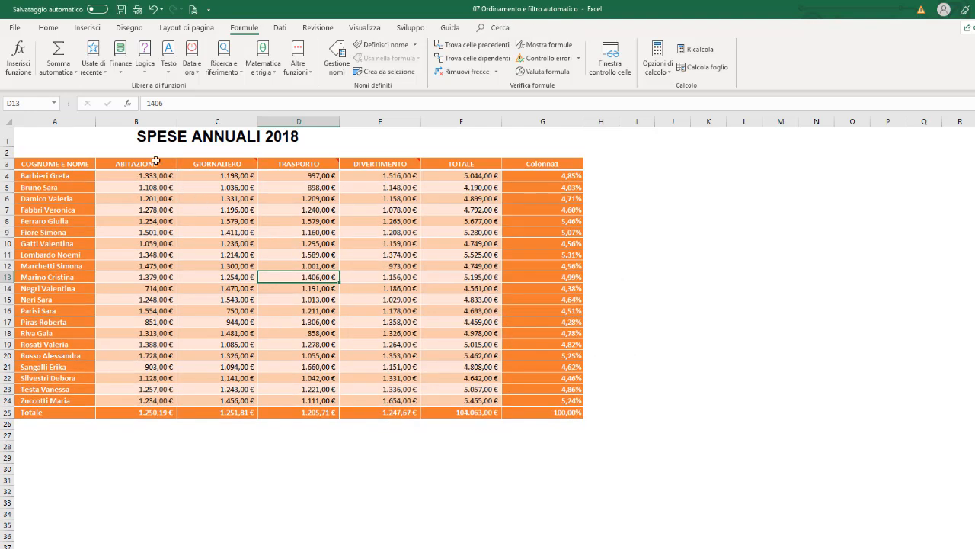
- Check the list of defined names for the converted table, and return to the title cell A1
click(54, 105)
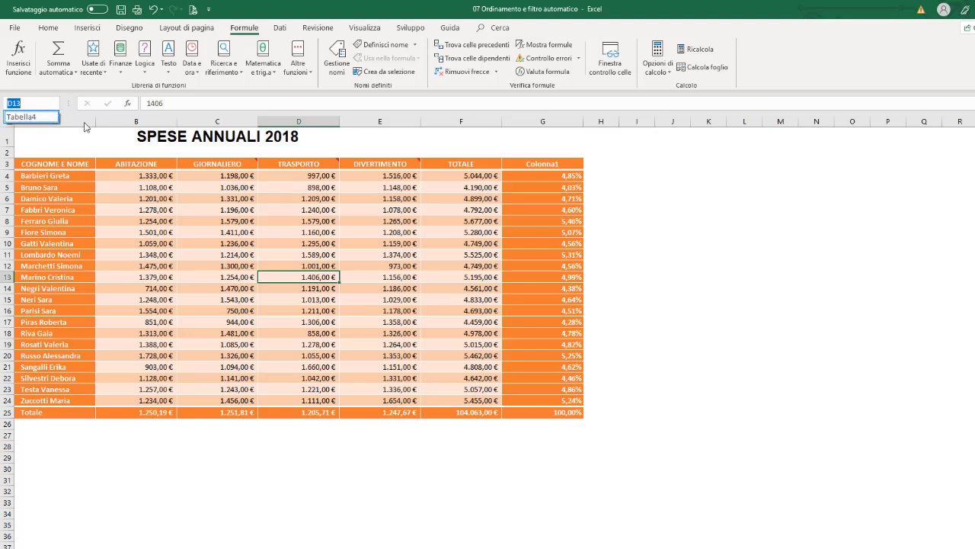
click(183, 143)
click(182, 140)
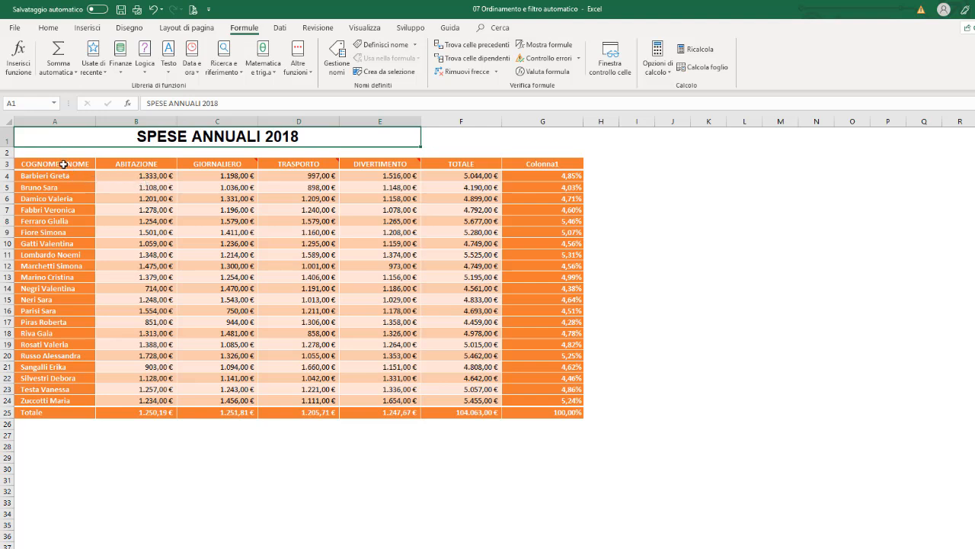
- Clear all formatting from the range A3:G25 while keeping its contents
drag(58, 166, 541, 414)
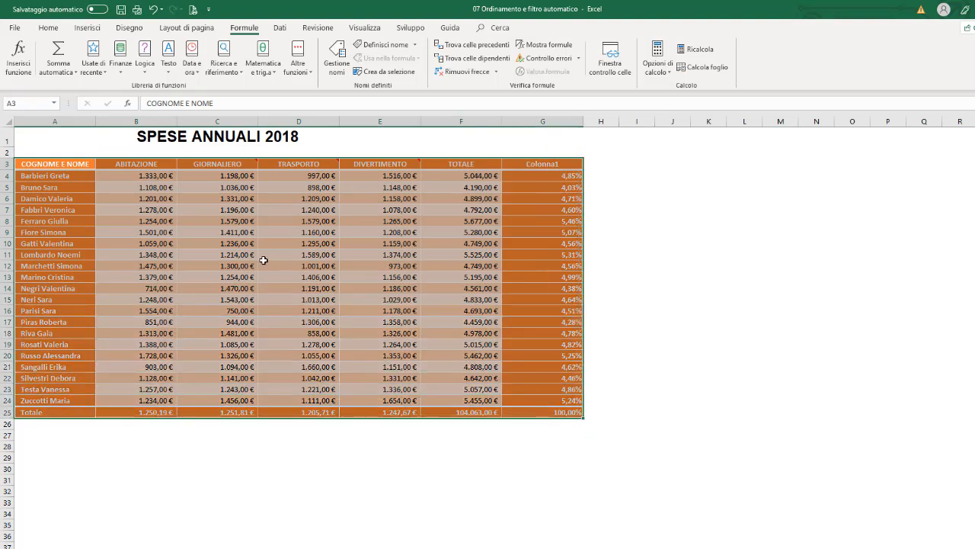
click(53, 31)
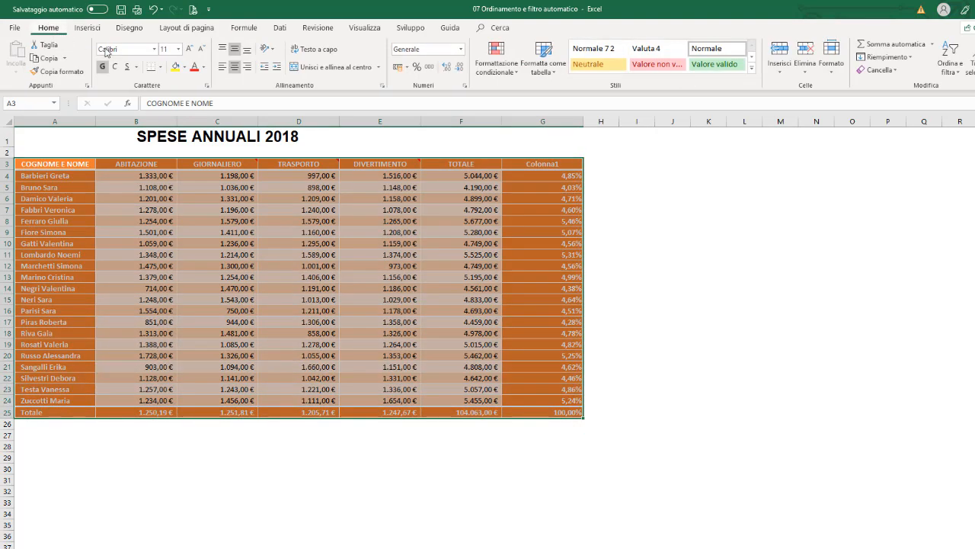
click(896, 71)
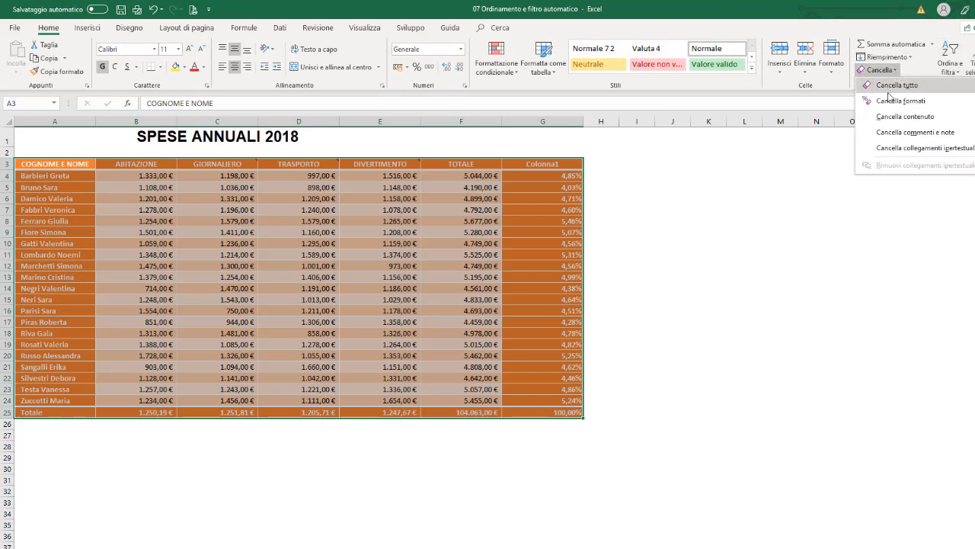
click(900, 101)
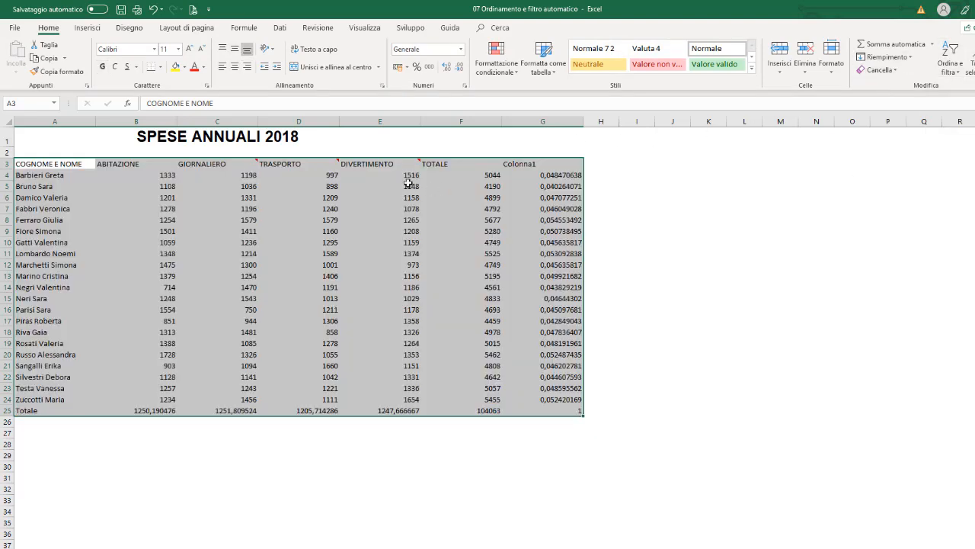
- Delete the contents of the TOTALE and Colonna1 columns and of the Totale row
drag(436, 164, 539, 410)
key(Delete)
drag(385, 411, 8, 410)
key(Delete)
click(136, 343)
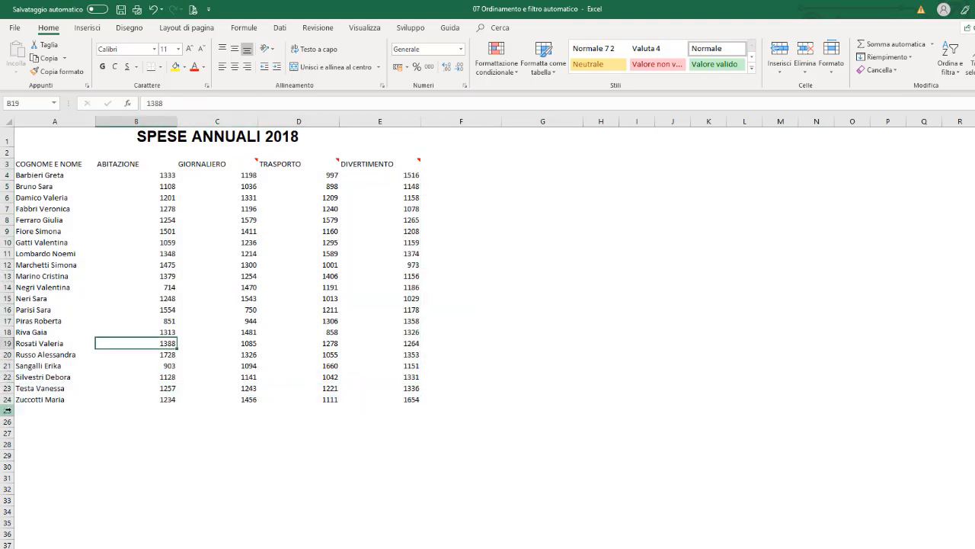
- Format the range A3:E24 as a table with an orange medium style with banded rows
drag(46, 168, 376, 397)
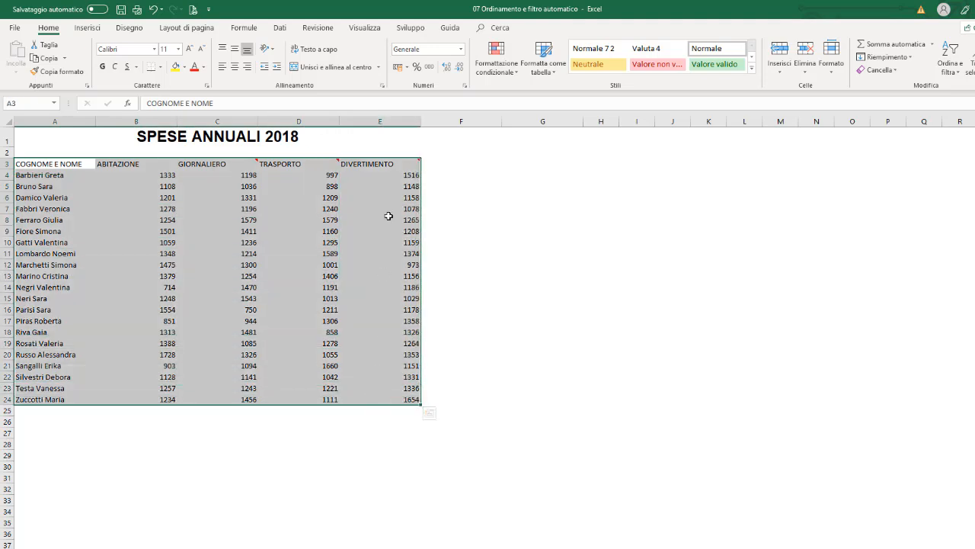
click(547, 73)
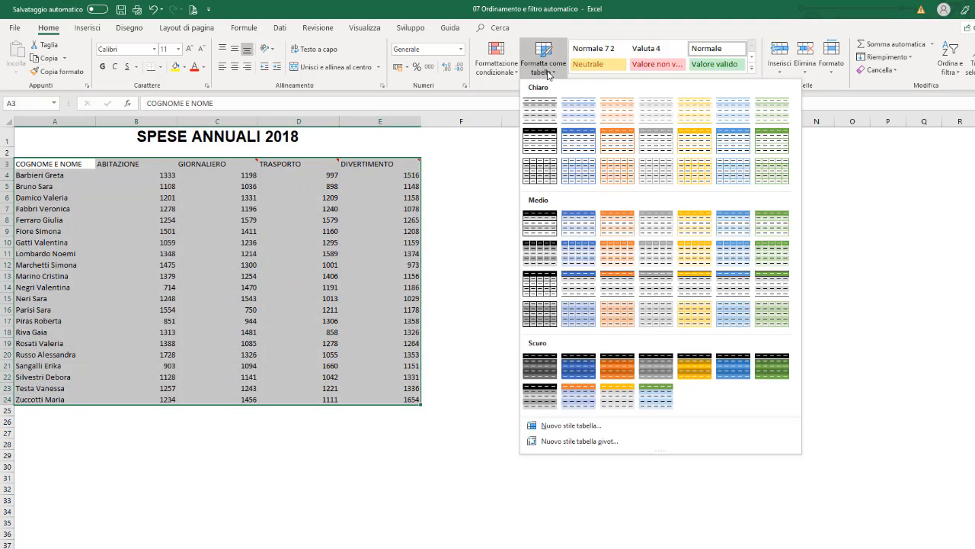
click(623, 256)
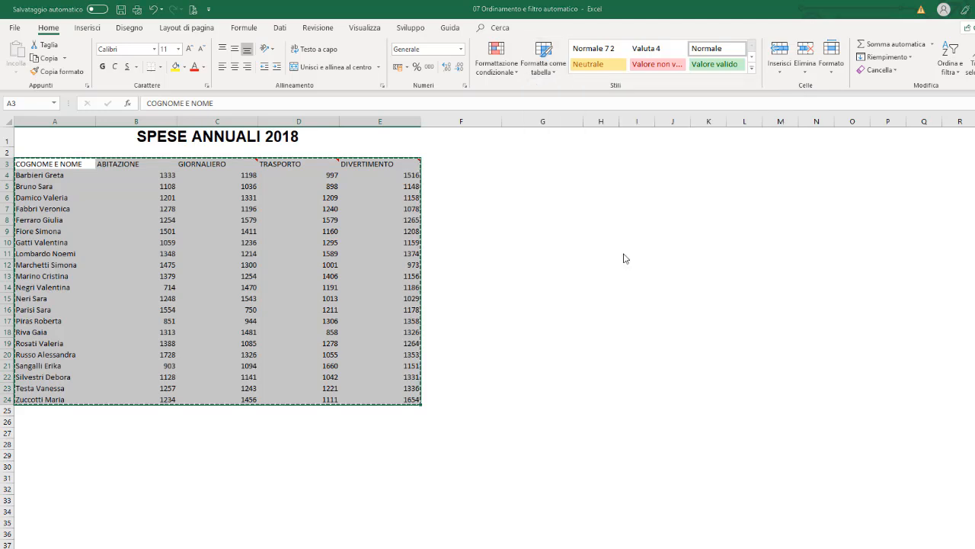
click(226, 331)
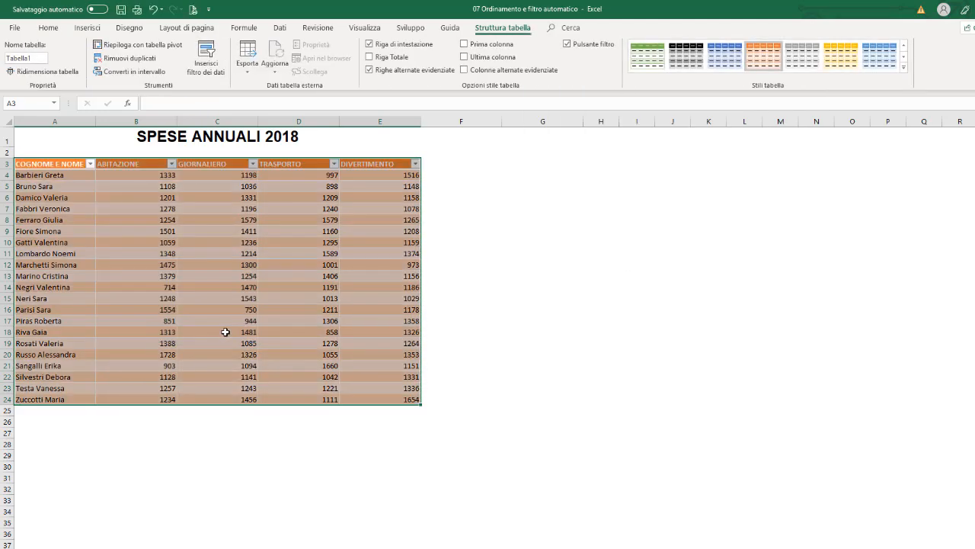
- Convert the newly formatted orange table back into a normal range, keeping its style
right_click(226, 331)
mouse_move(275, 497)
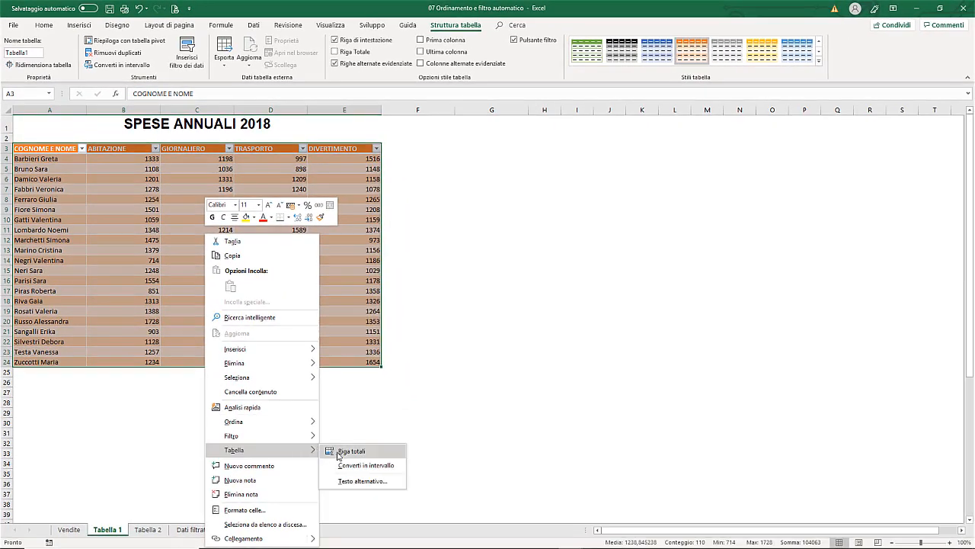
click(350, 466)
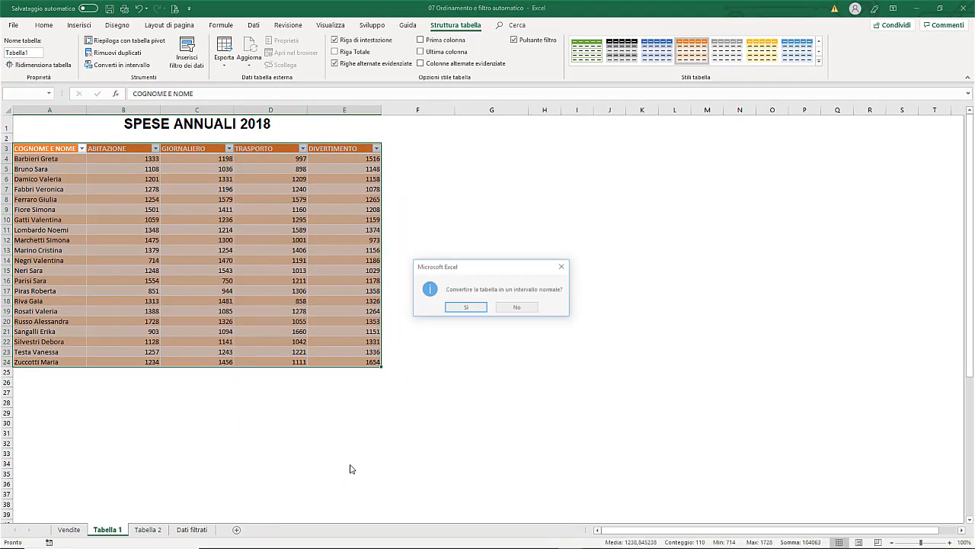
click(465, 308)
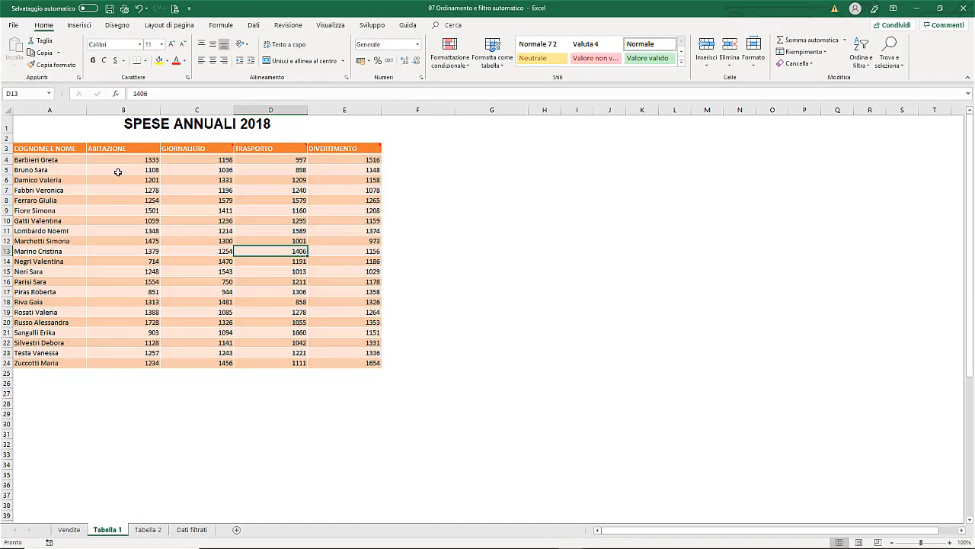
- Apply the euro accounting format to the expense values in B4:E24
drag(108, 161, 344, 365)
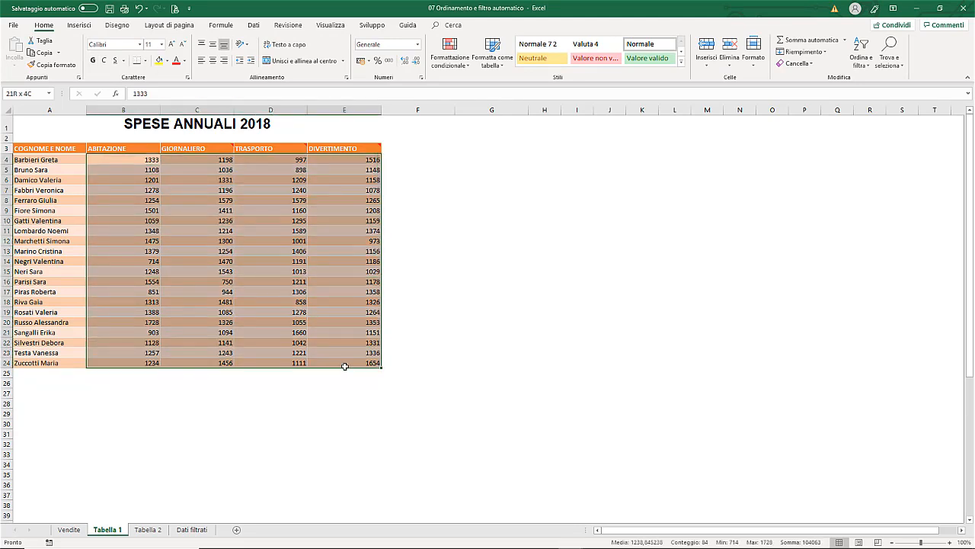
click(361, 60)
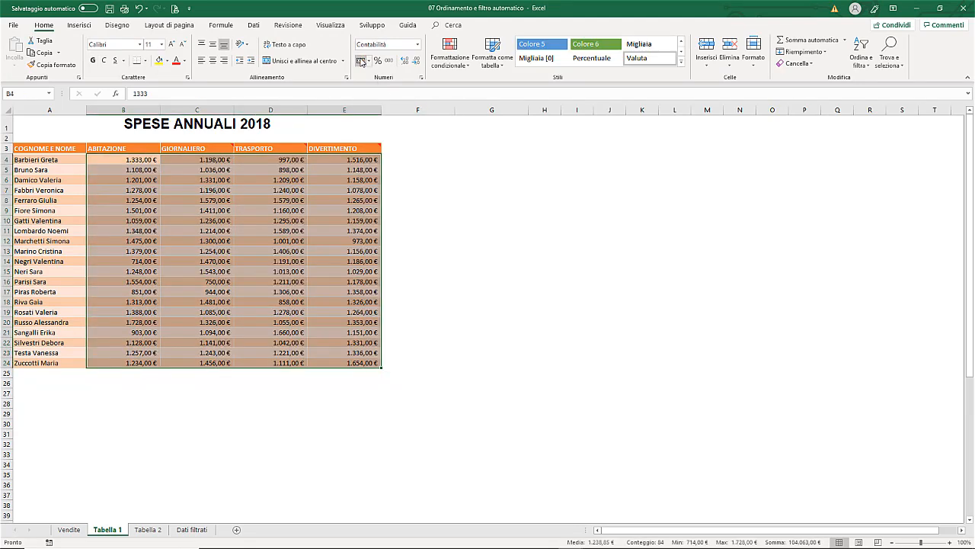
- Centre the column headings in A3:E3 horizontally
drag(42, 148, 328, 150)
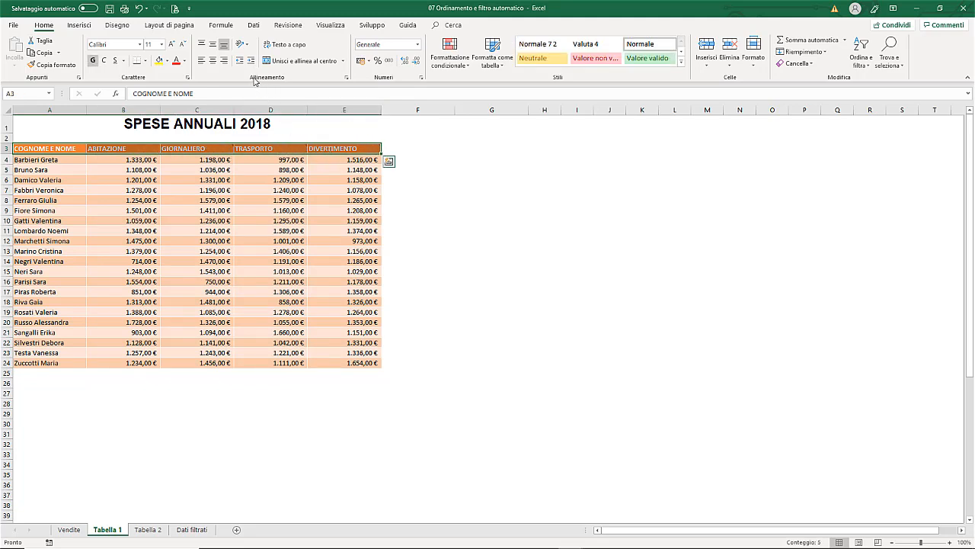
click(212, 60)
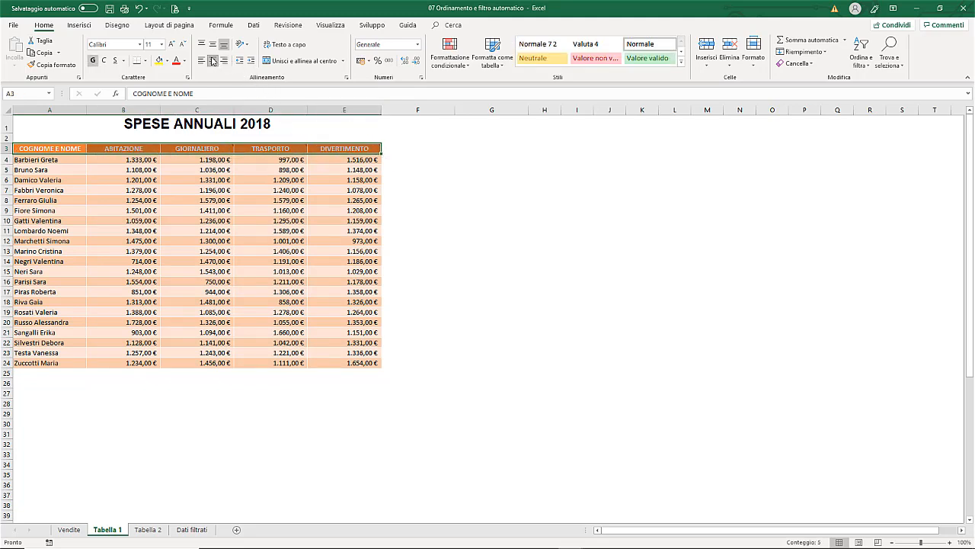
click(50, 93)
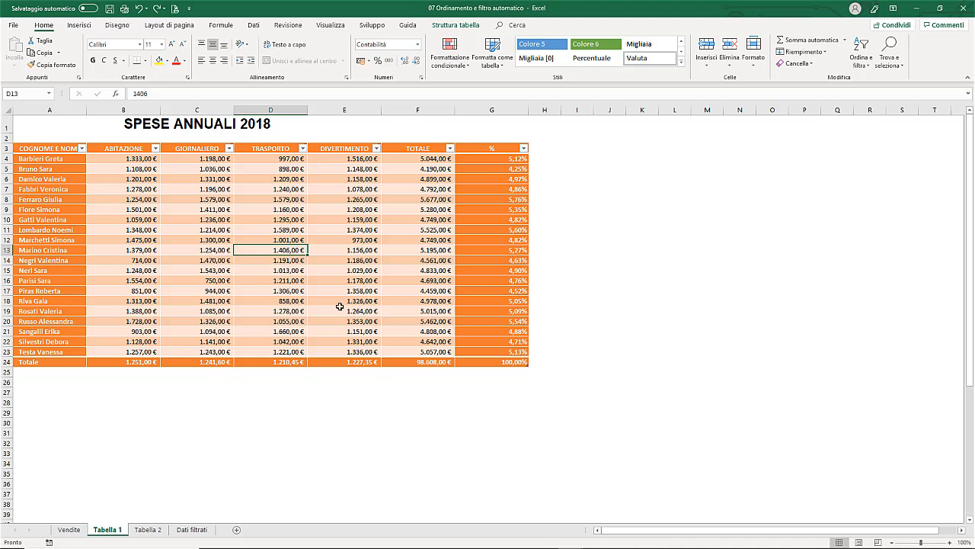
- Convert the SPESE ANNUALI 2018 table, including its TOTALE and % columns, into a normal range
right_click(255, 261)
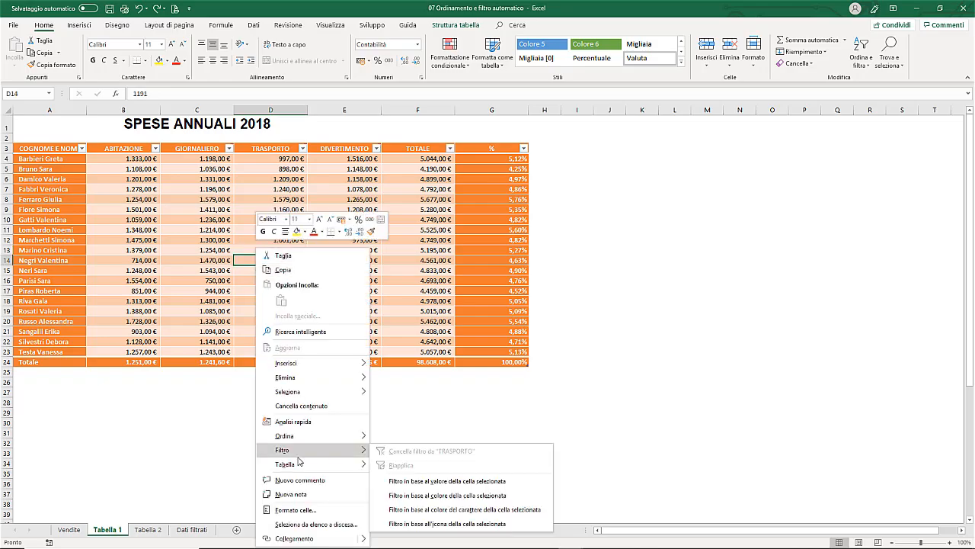
mouse_move(311, 467)
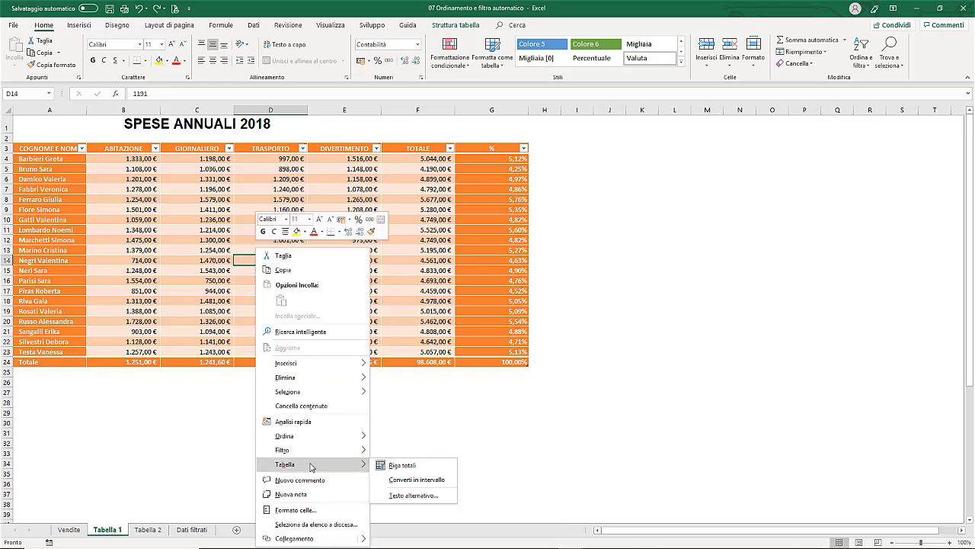
click(431, 480)
click(473, 306)
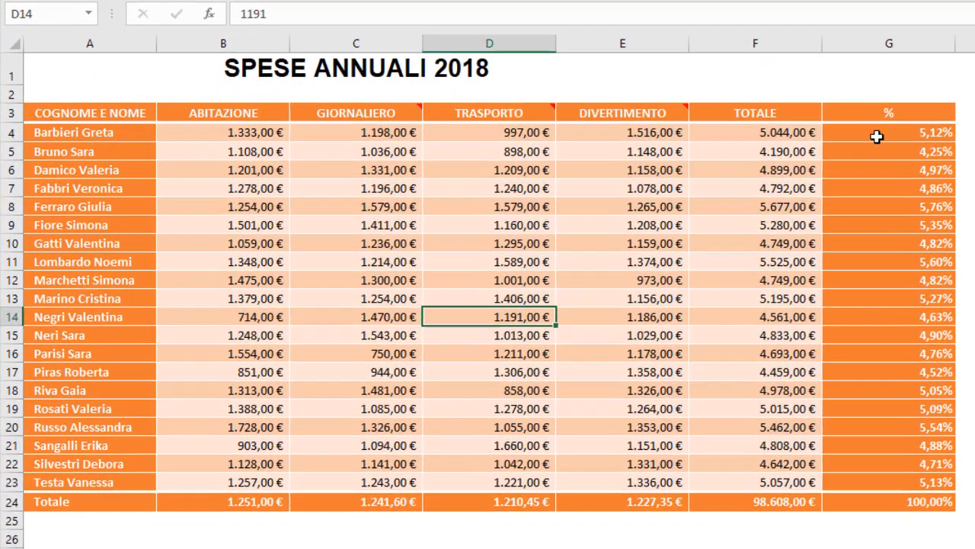
- Examine the formulas in G4, F4 and F24 of the converted range
click(876, 135)
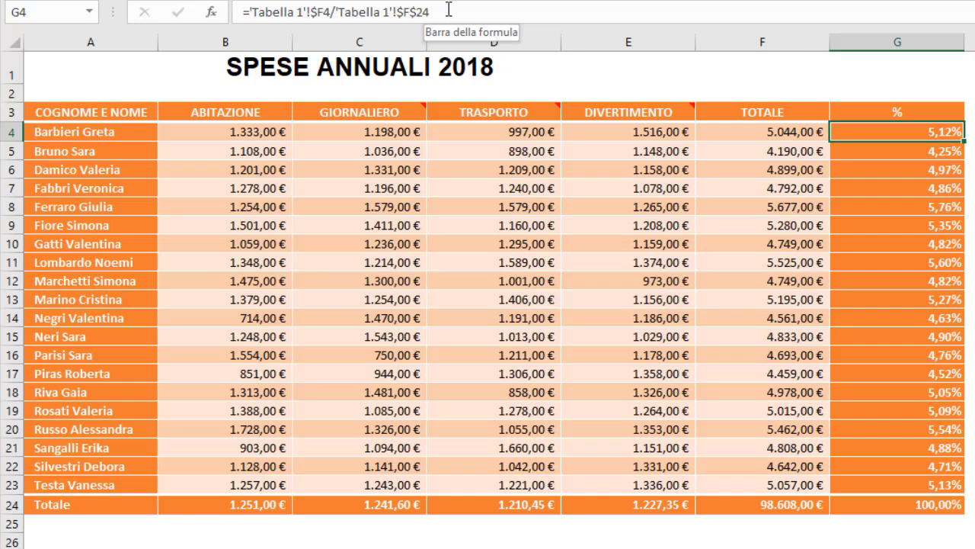
click(722, 131)
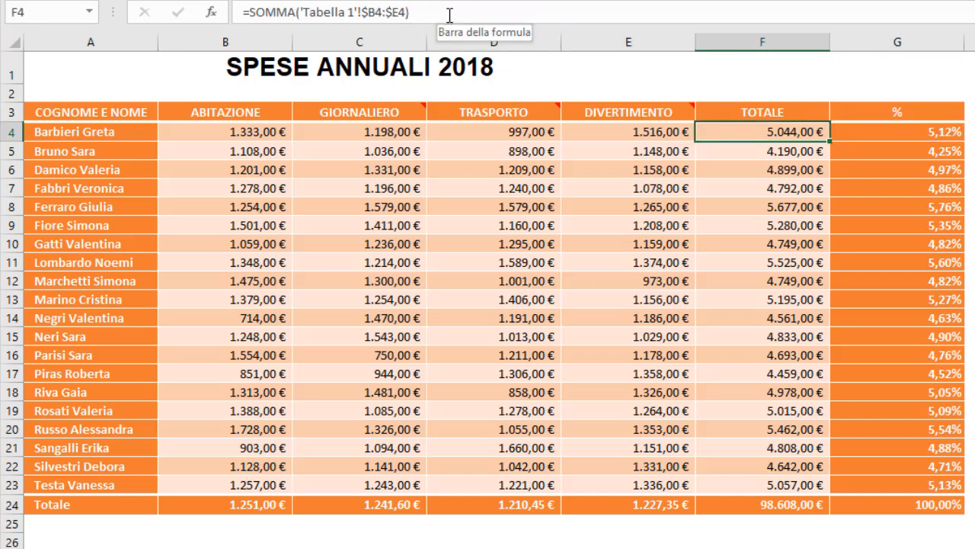
click(737, 505)
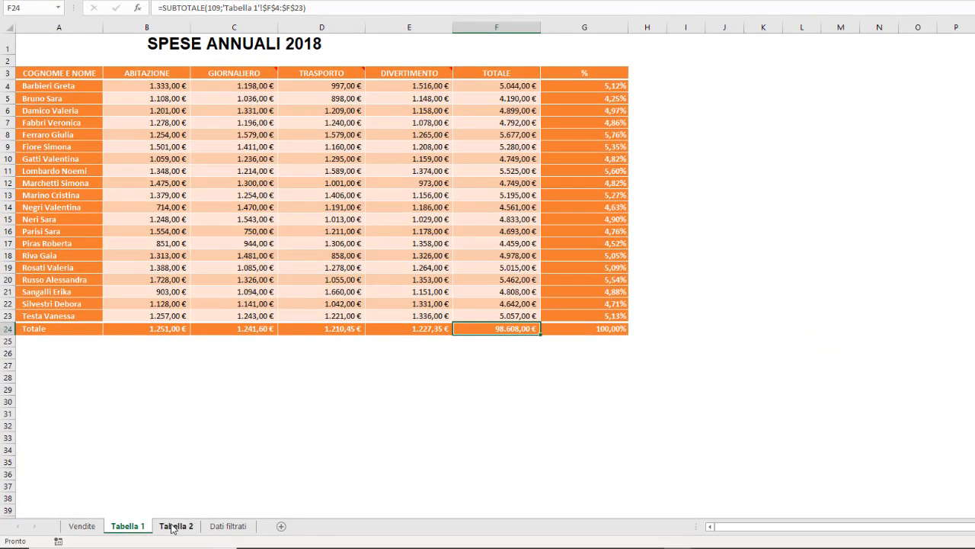
- On the Tabella 2 sheet, filter the Provincia column to show only BS
click(175, 526)
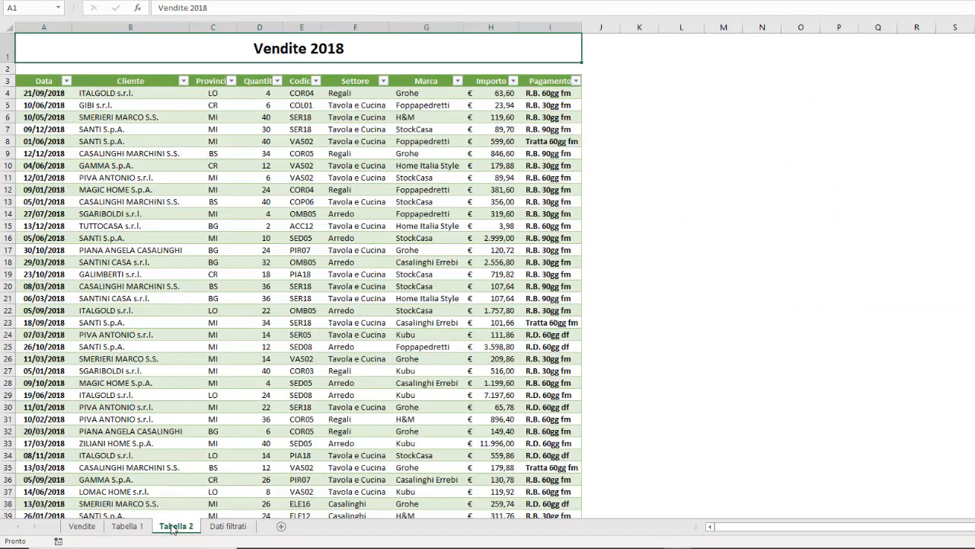
click(232, 81)
click(111, 206)
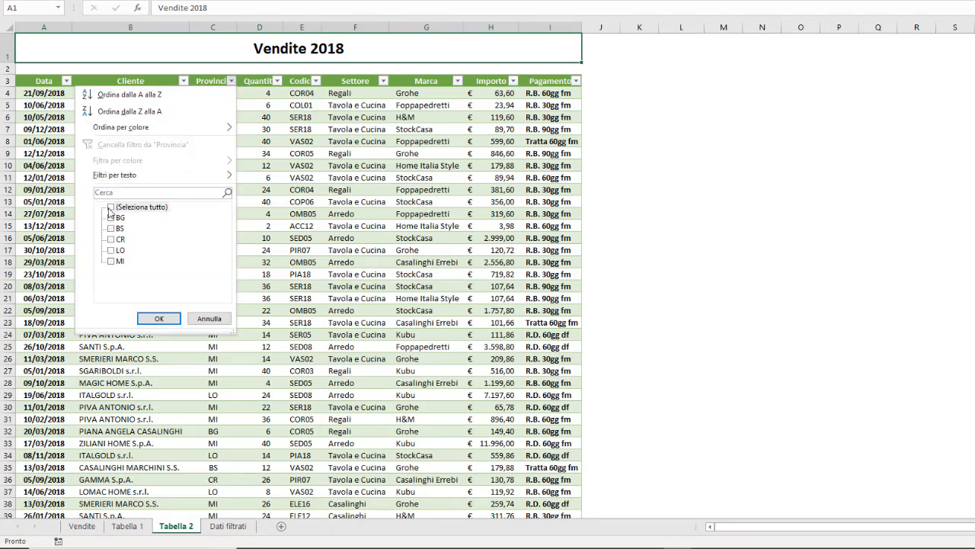
click(111, 227)
click(155, 319)
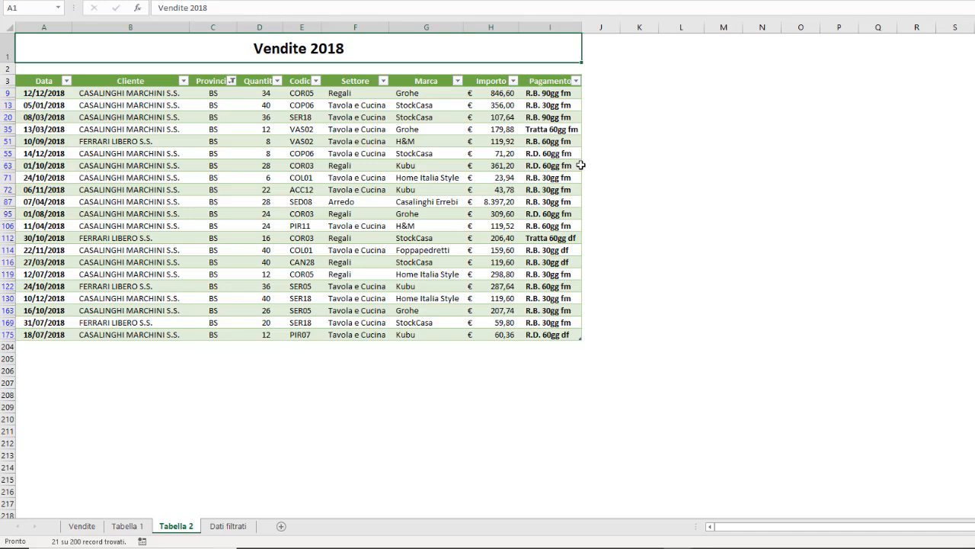
- Copy the whole filtered table with its headers and open the Dati filtrati sheet
click(448, 177)
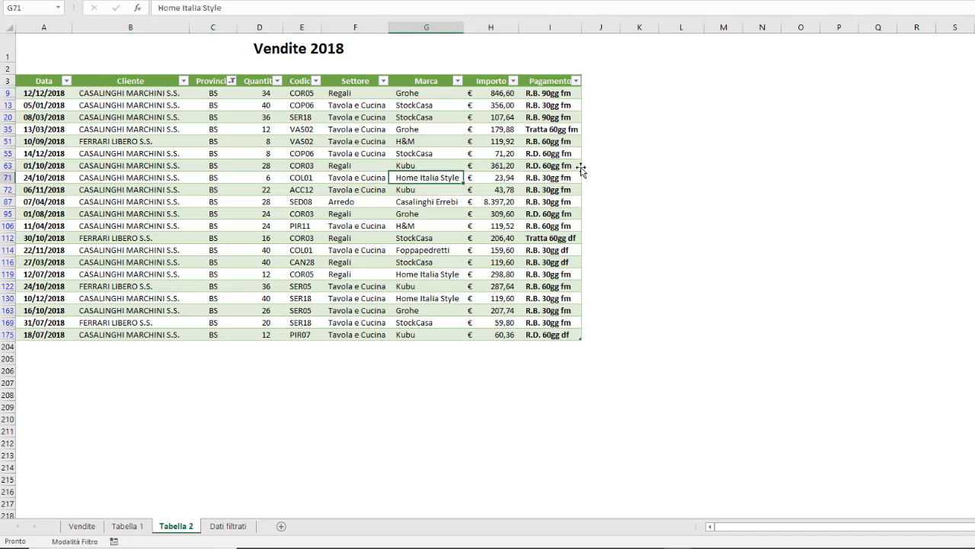
key(ctrl+a)
key(ctrl+c)
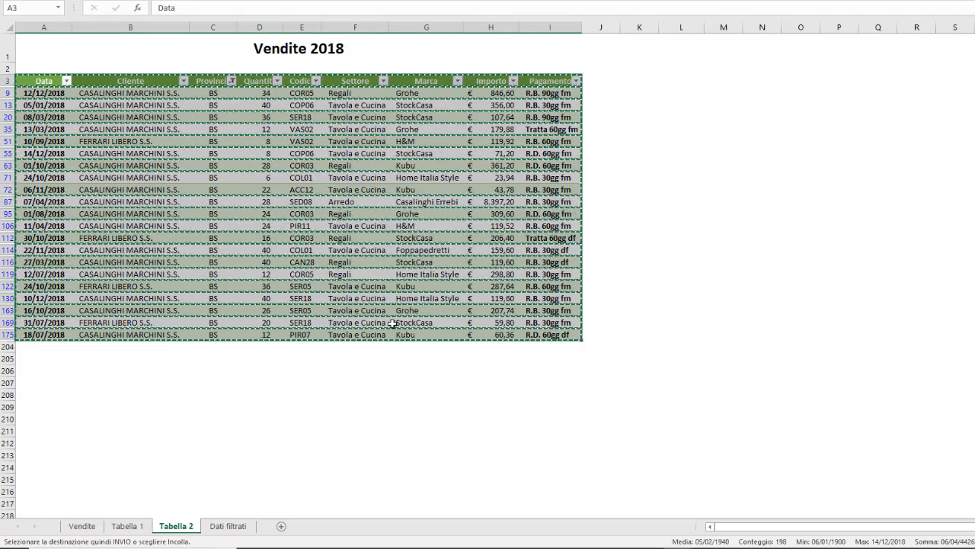
click(229, 526)
- Try a plain paste of the filtered table at A1 of Dati filtrati, and undo it
key(ctrl+v)
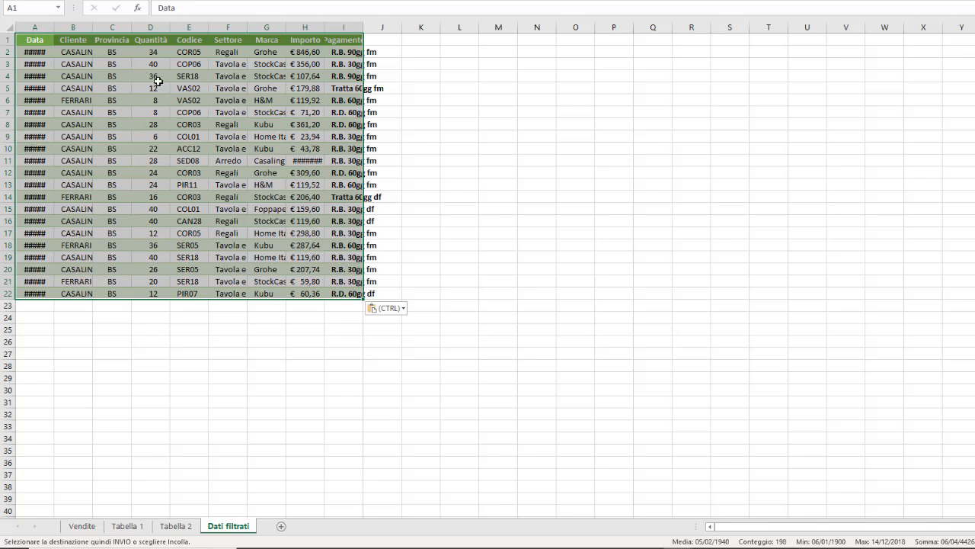
key(ctrl+z)
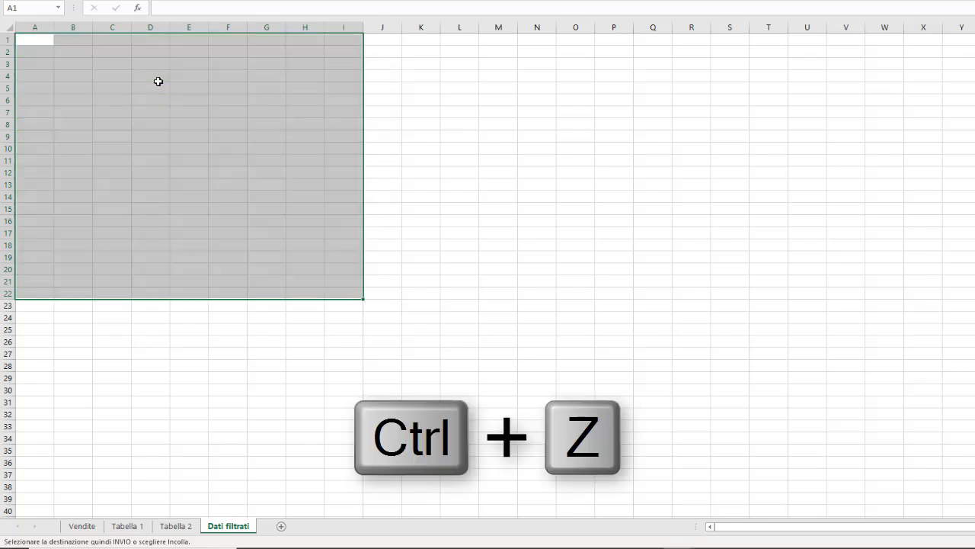
drag(157, 80, 157, 84)
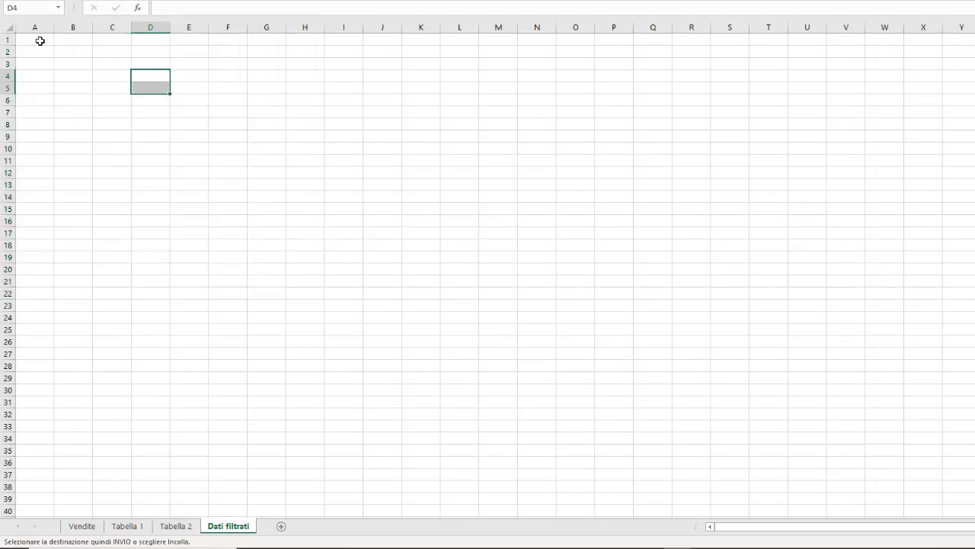
- Paste the copied table at A1 keeping the source column widths, and paste again to fill in the data
click(39, 41)
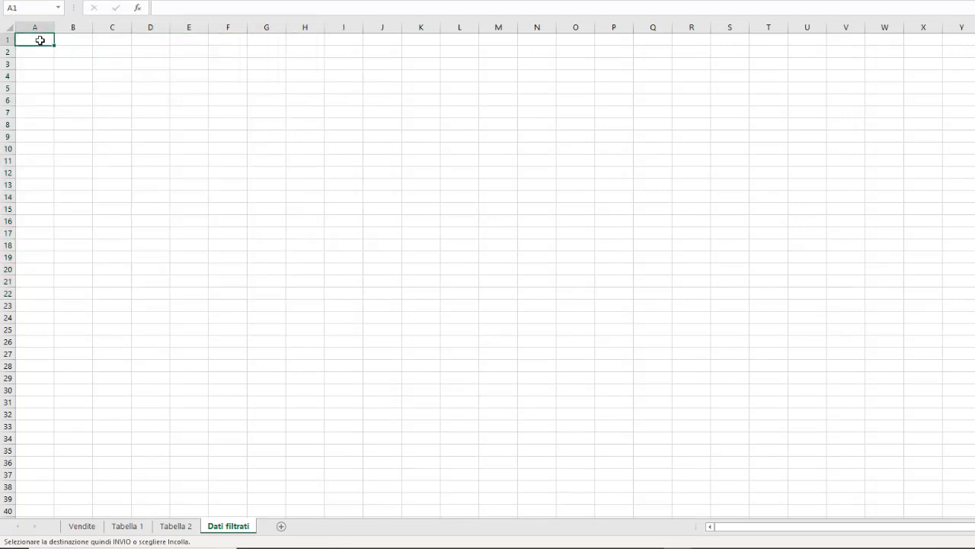
right_click(40, 42)
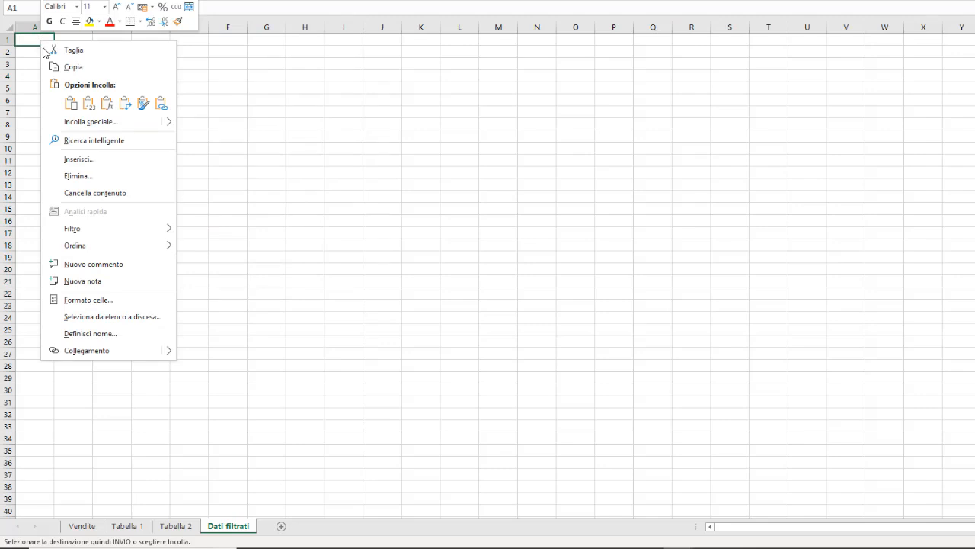
mouse_move(169, 124)
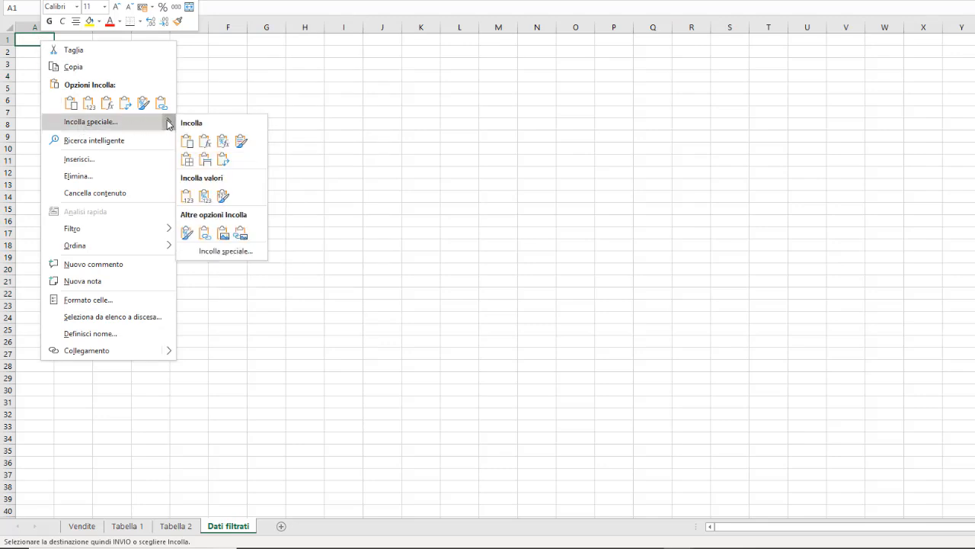
click(204, 161)
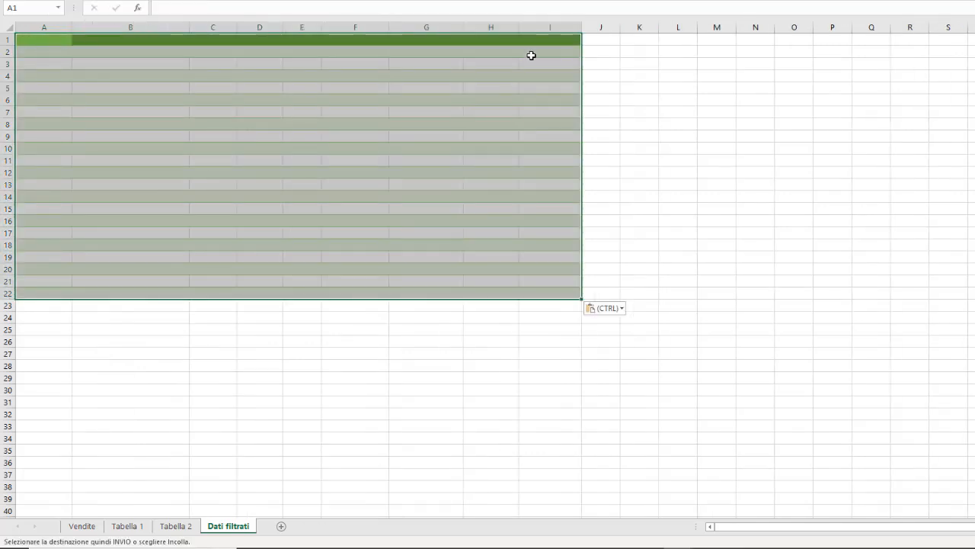
key(ctrl+v)
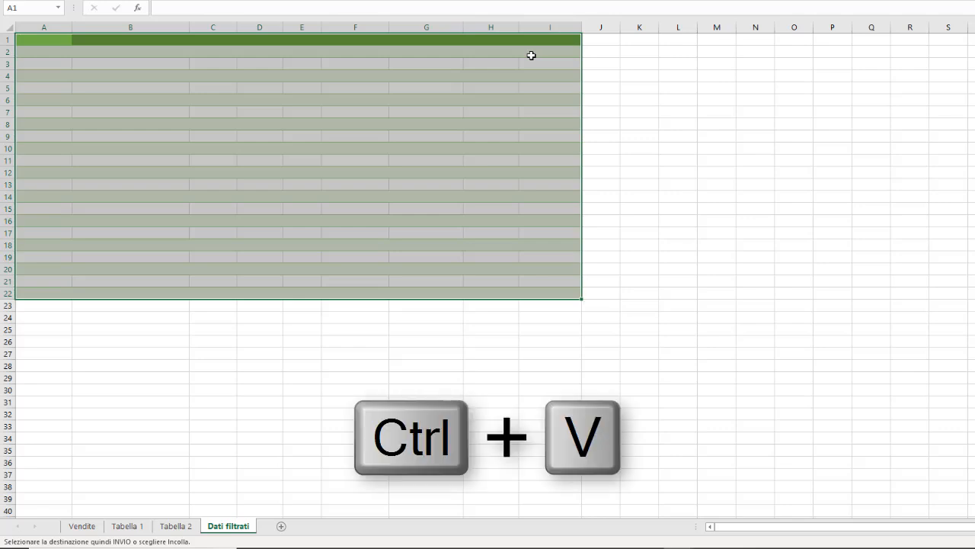